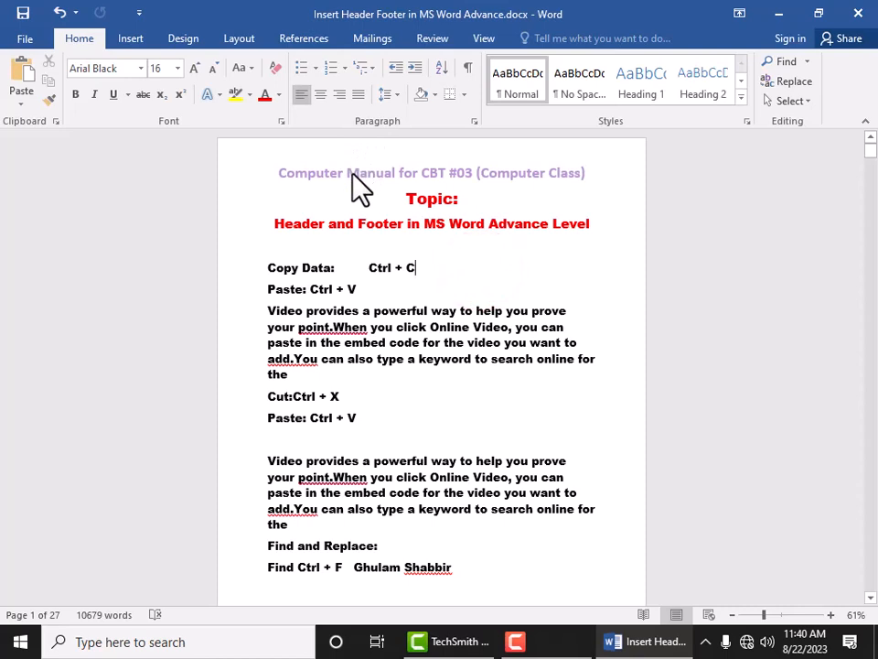
- Open the document's existing header on page 1 for editing
left_click(352, 176)
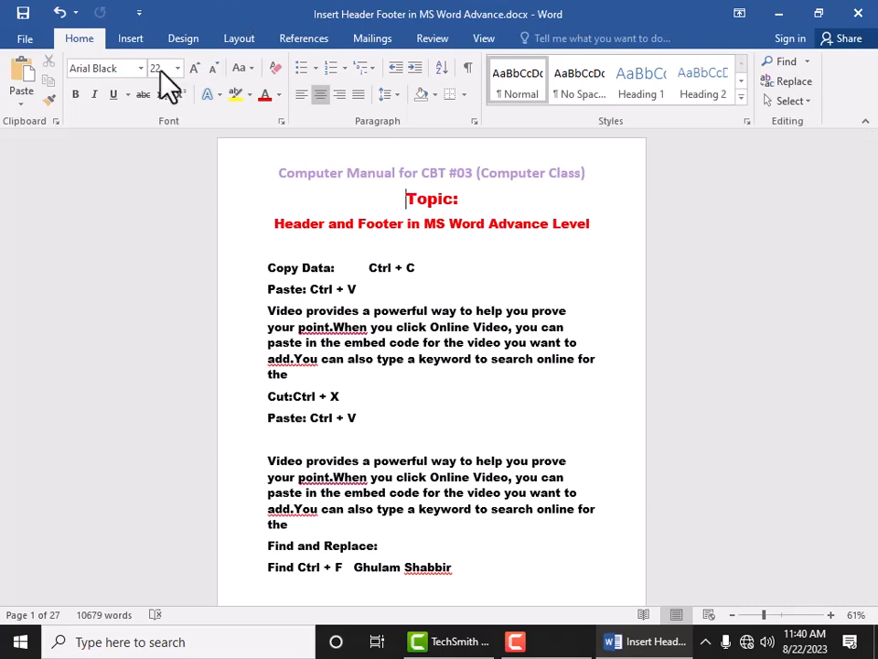
left_click(139, 39)
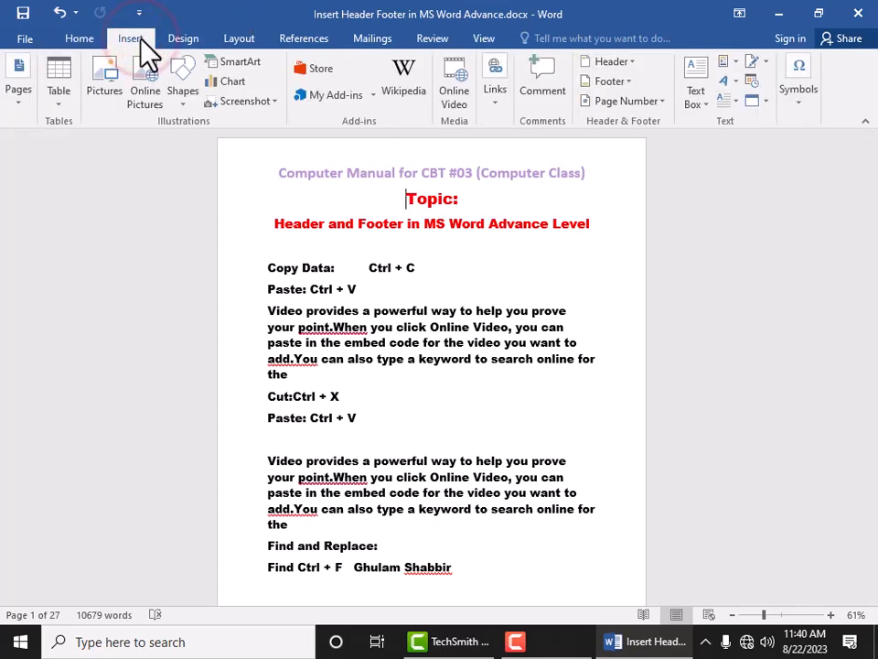
left_click(630, 61)
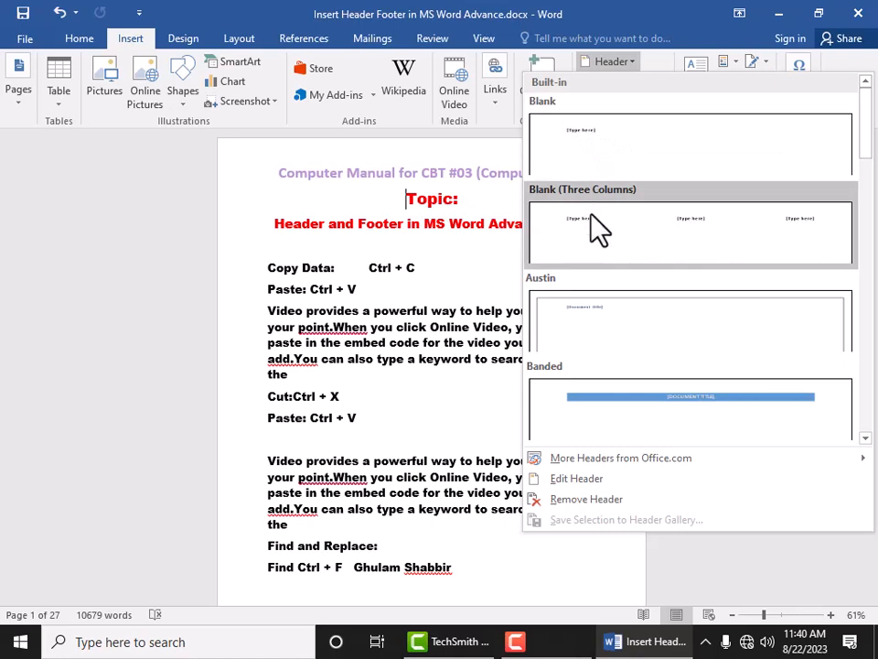
left_click(580, 487)
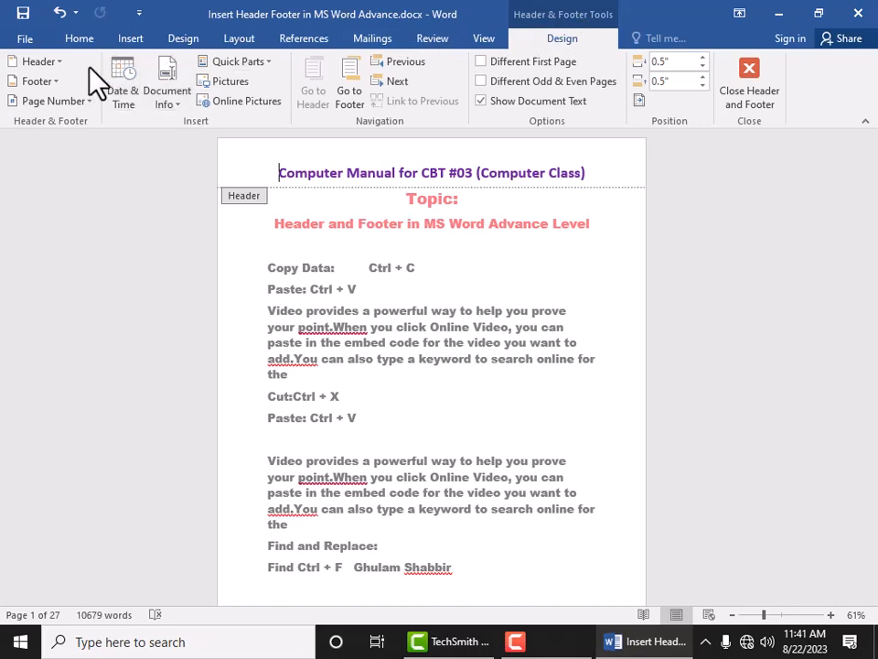
- Enable a different first page header and enter "VTI Basira Muzaffargarh" in it
left_click(41, 62)
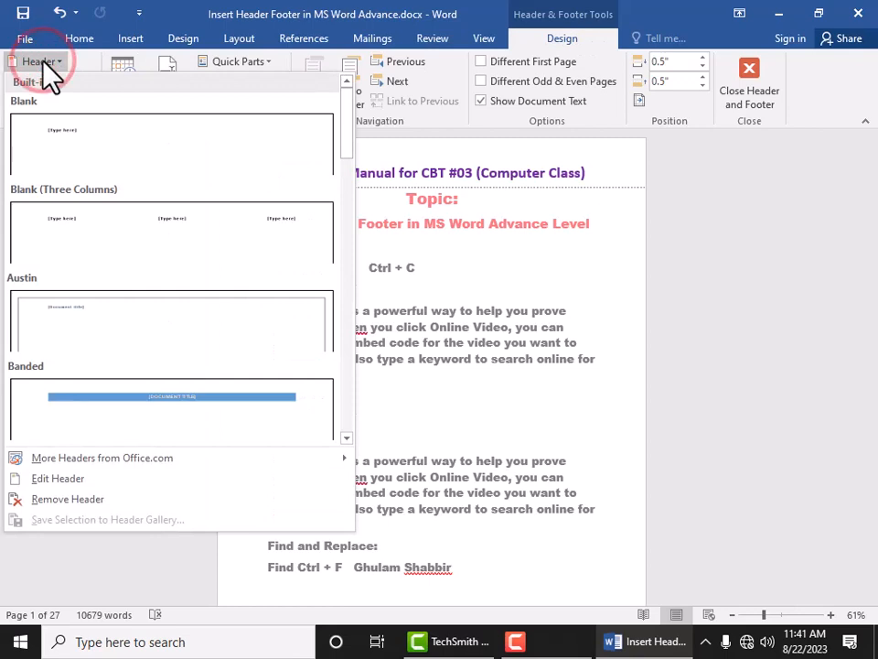
left_click(579, 149)
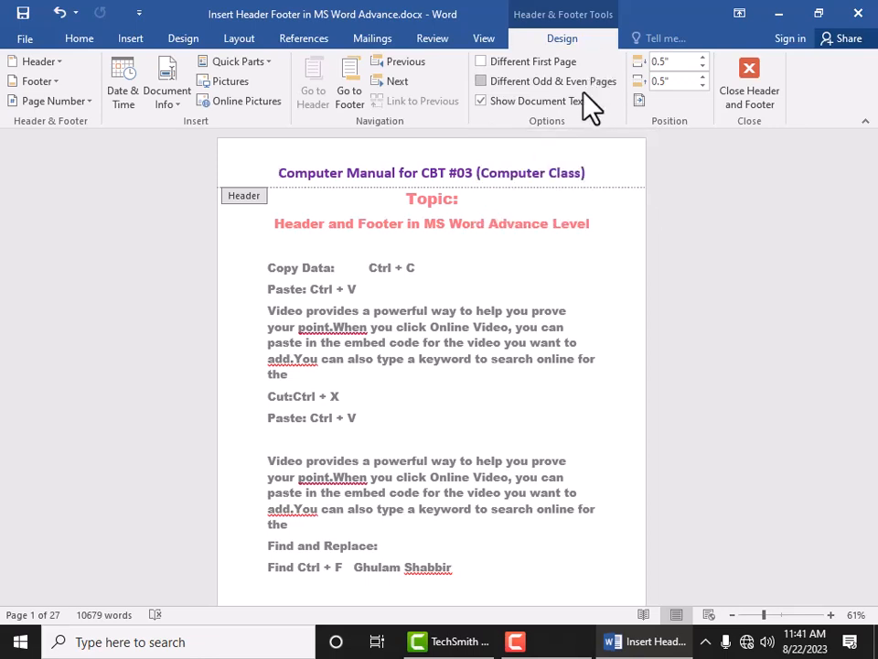
left_click(487, 65)
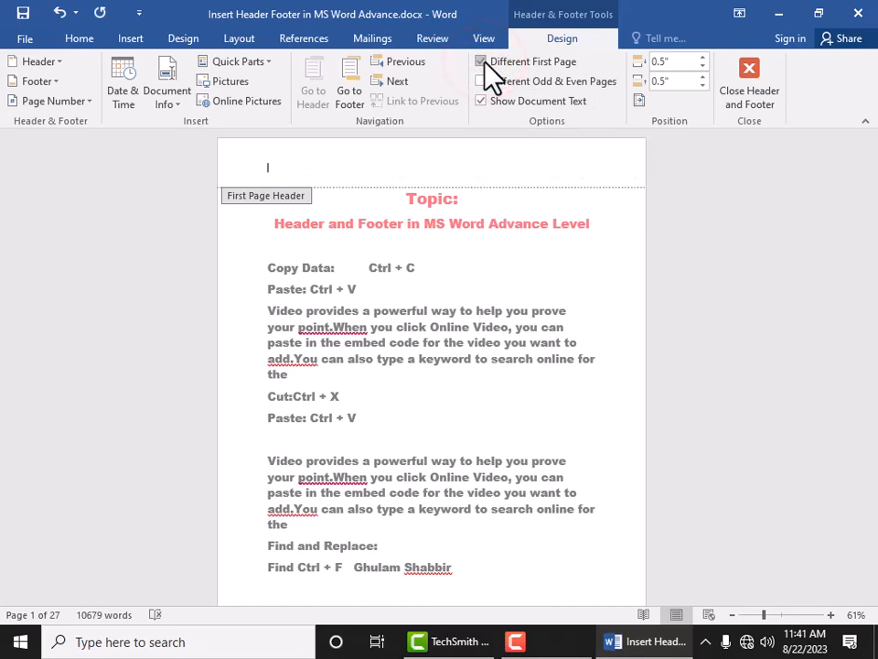
left_click(368, 167)
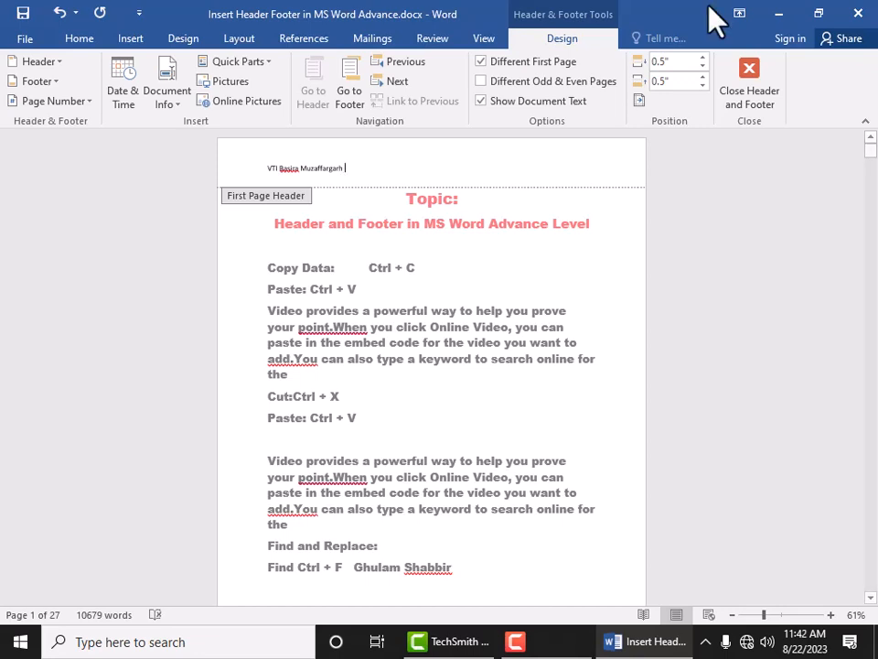
- Enlarge the first page header text to 24 pt
left_click_drag(379, 186, 263, 174)
left_click(91, 41)
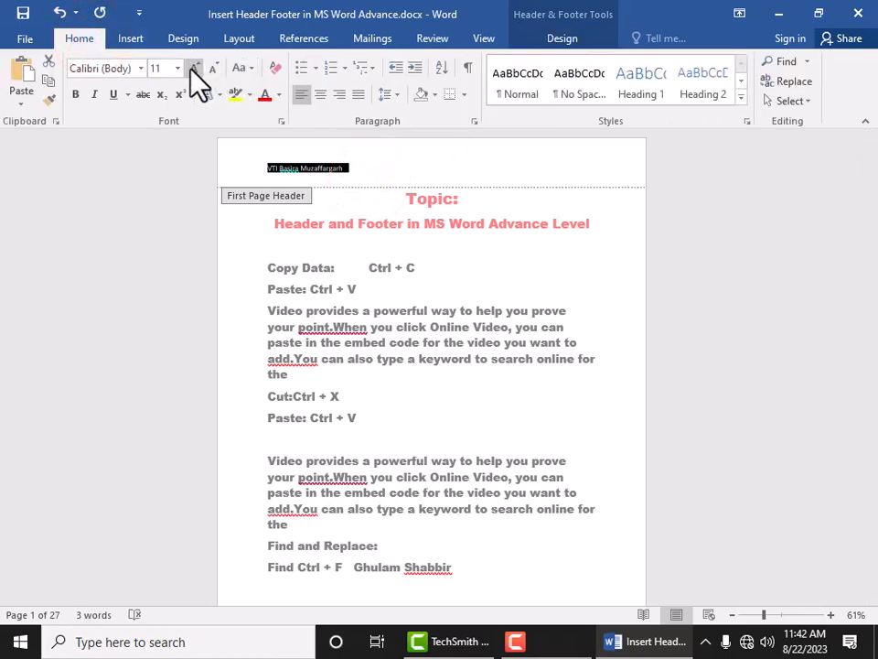
left_click(192, 69)
left_click(193, 69)
left_click(192, 70)
left_click(192, 70)
left_click(192, 70)
left_click(192, 70)
left_click(192, 70)
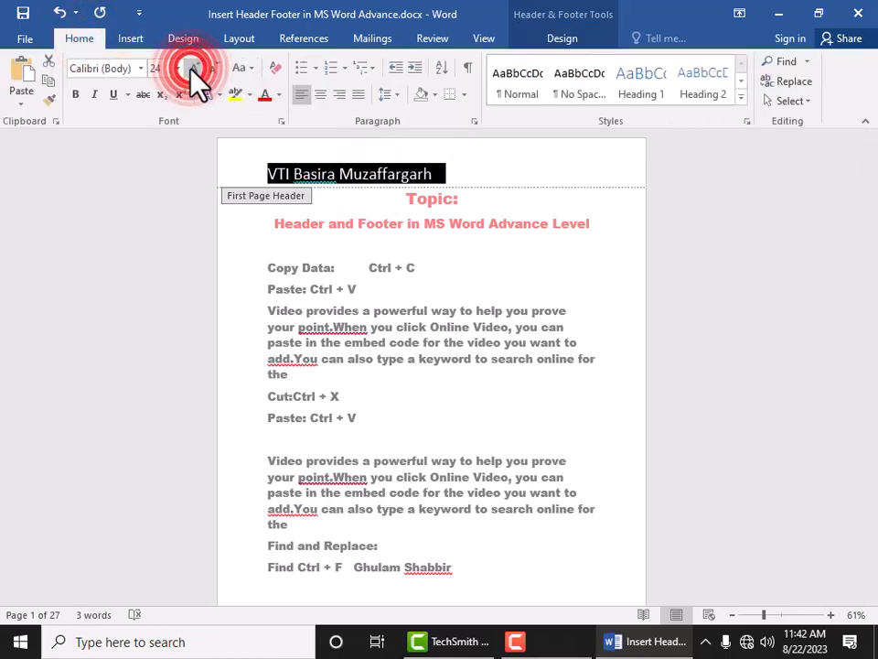
left_click(463, 172)
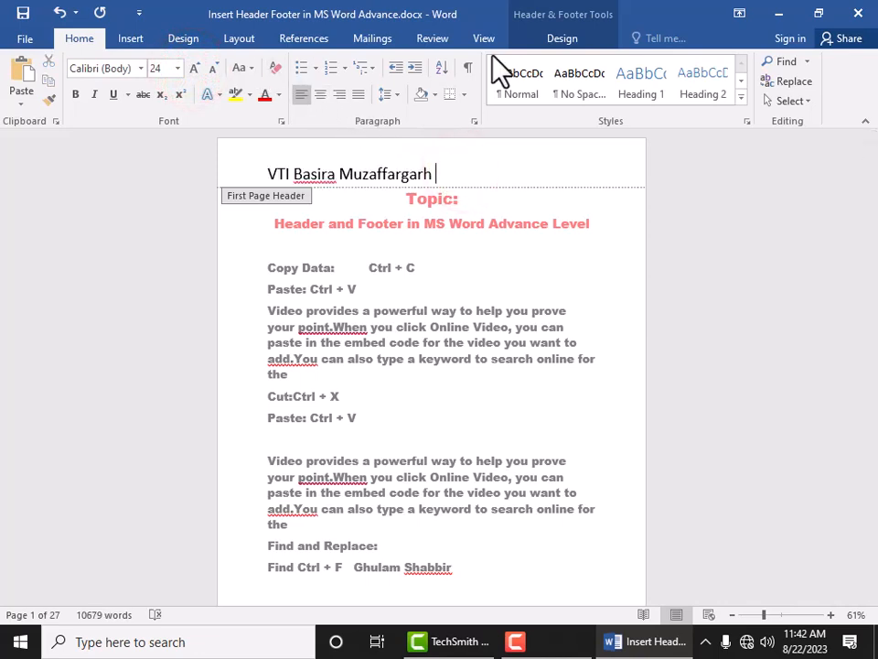
- Turn the Different First Page option off and back on
left_click(573, 42)
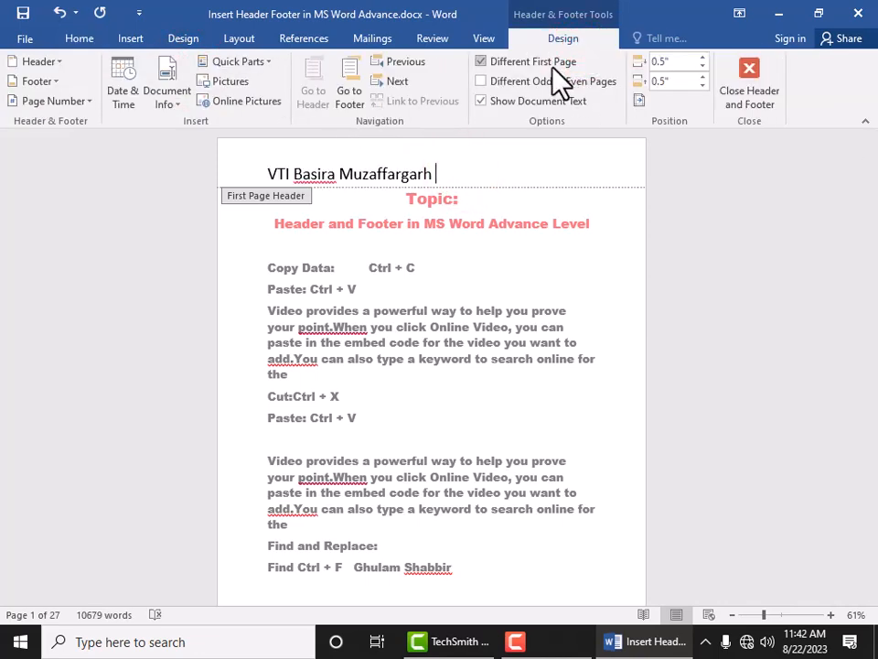
left_click(556, 63)
left_click(552, 63)
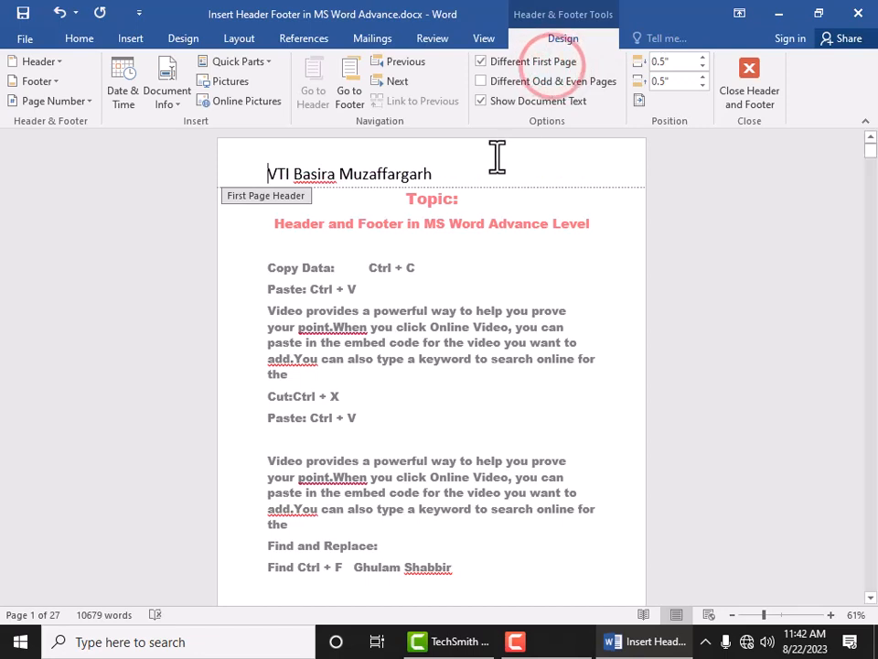
- Append "Computer Class" to the end of the first page header text
left_click(469, 172)
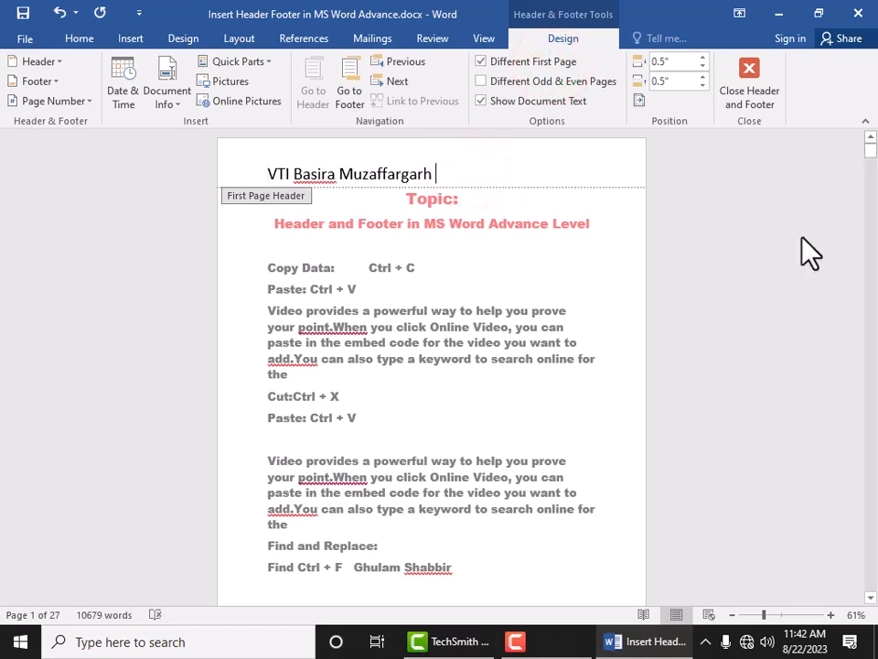
type("C")
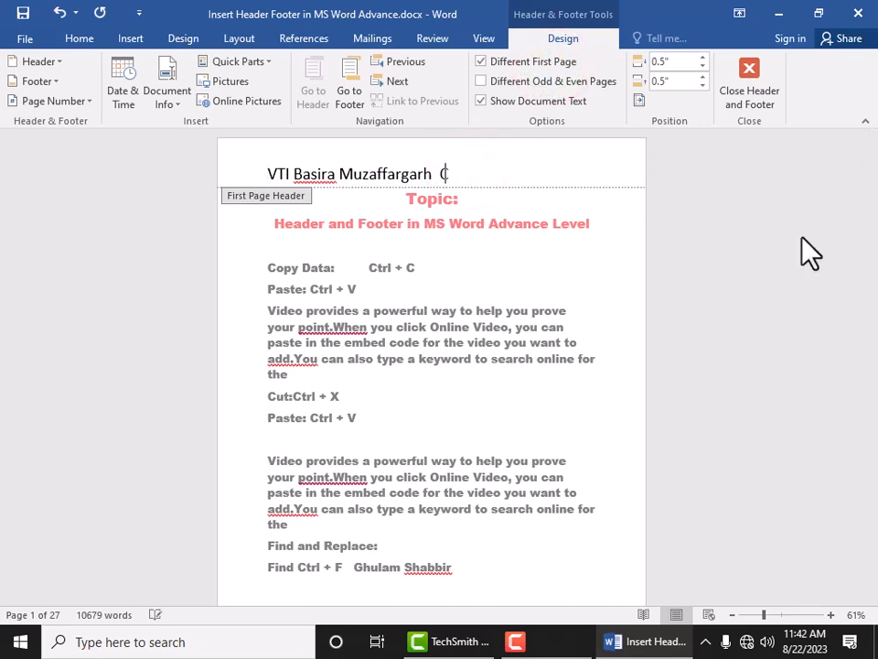
type("omputer")
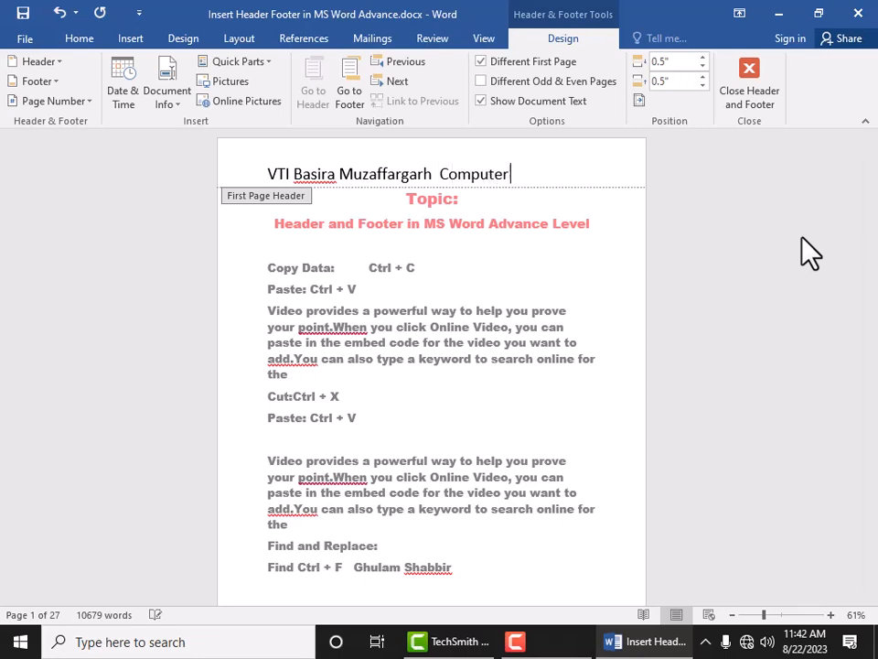
type(" Clqa")
key("BackSpace")
key("BackSpace")
type("a")
type("ss Manual")
key("BackSpace")
key("BackSpace")
key("BackSpace")
key("BackSpace")
key("BackSpace")
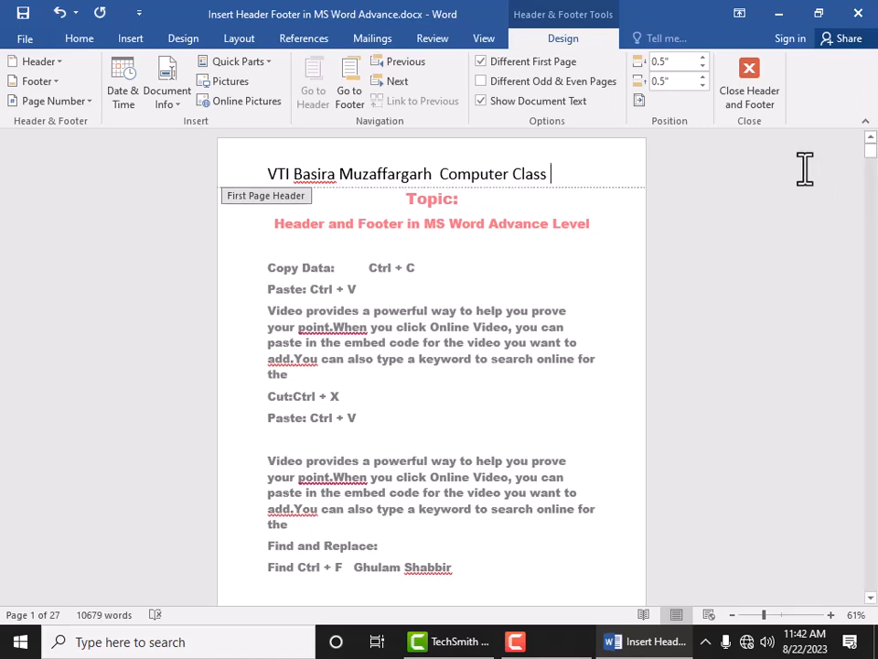
- Center the first page header text and color it light blue
triple_click(441, 167)
left_click(84, 38)
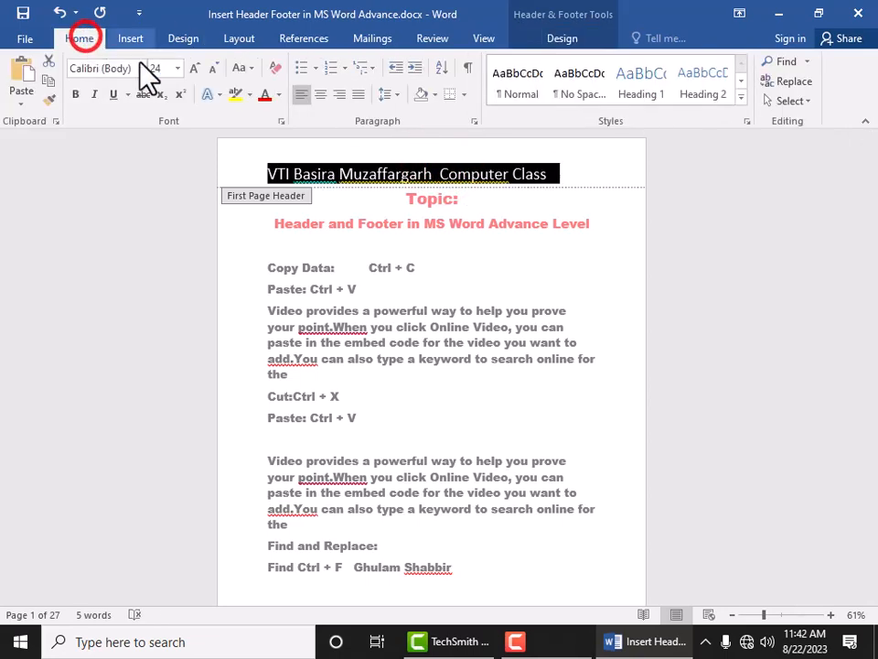
left_click(320, 96)
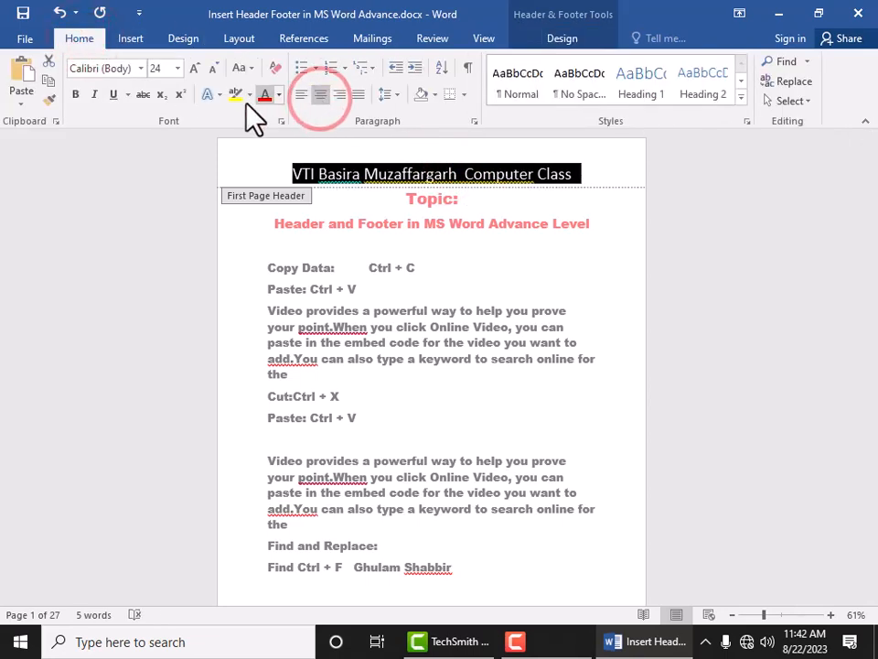
left_click(276, 95)
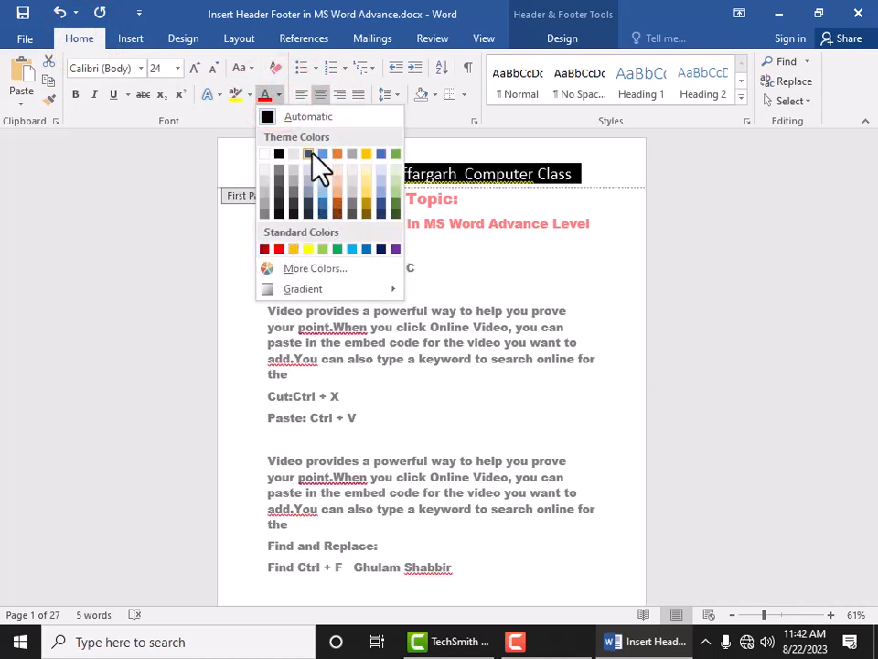
left_click(348, 249)
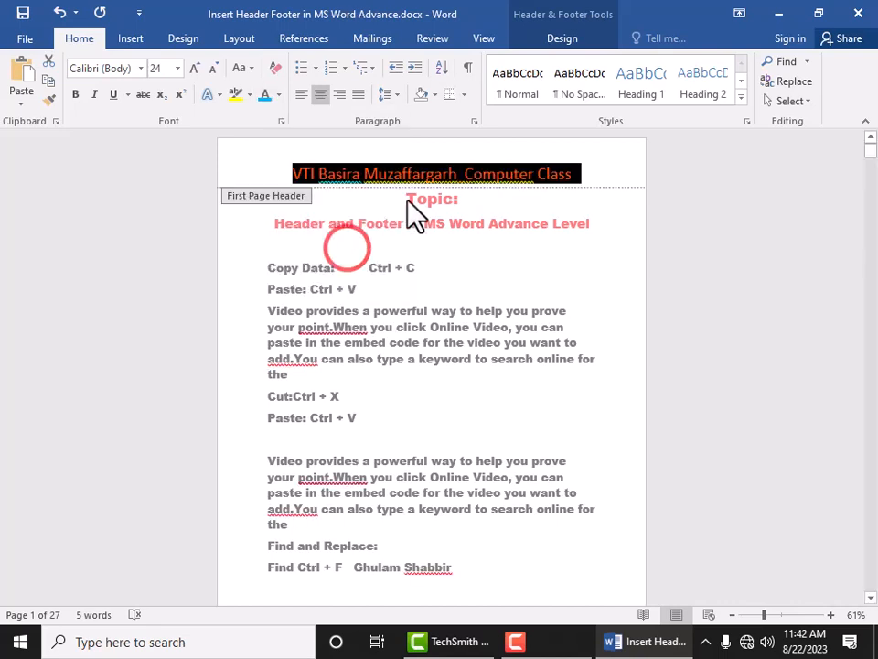
left_click(404, 175)
left_click(581, 173)
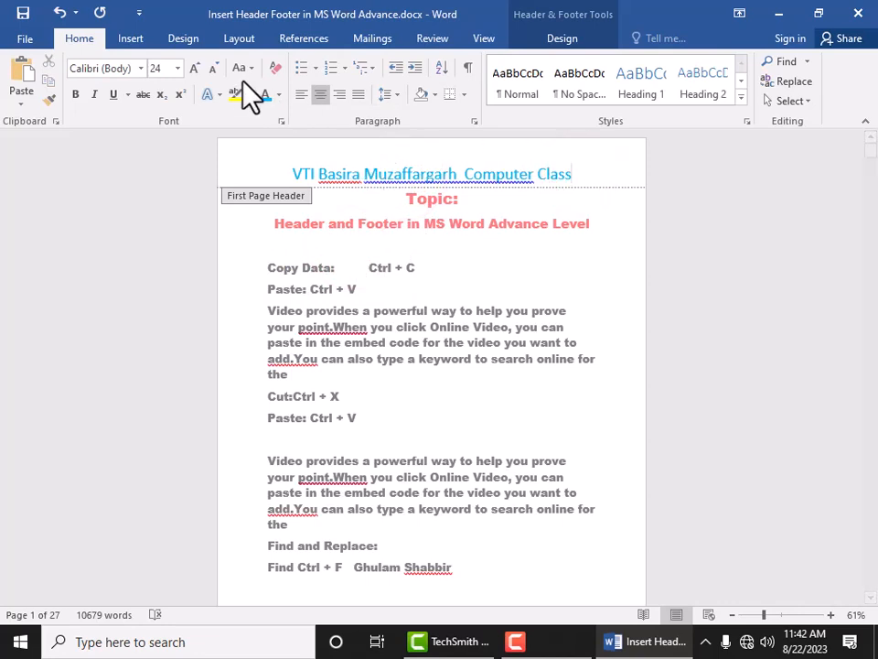
- Make the first page header text bold and set its font to Bahnschrift SemiBold SemiCond
double_click(358, 183)
left_click(357, 183)
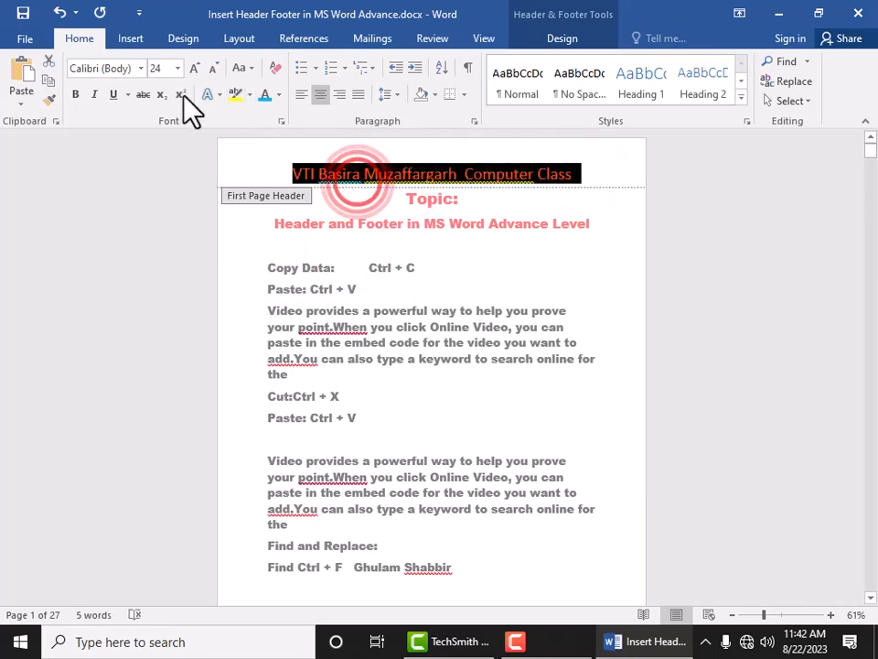
left_click(75, 94)
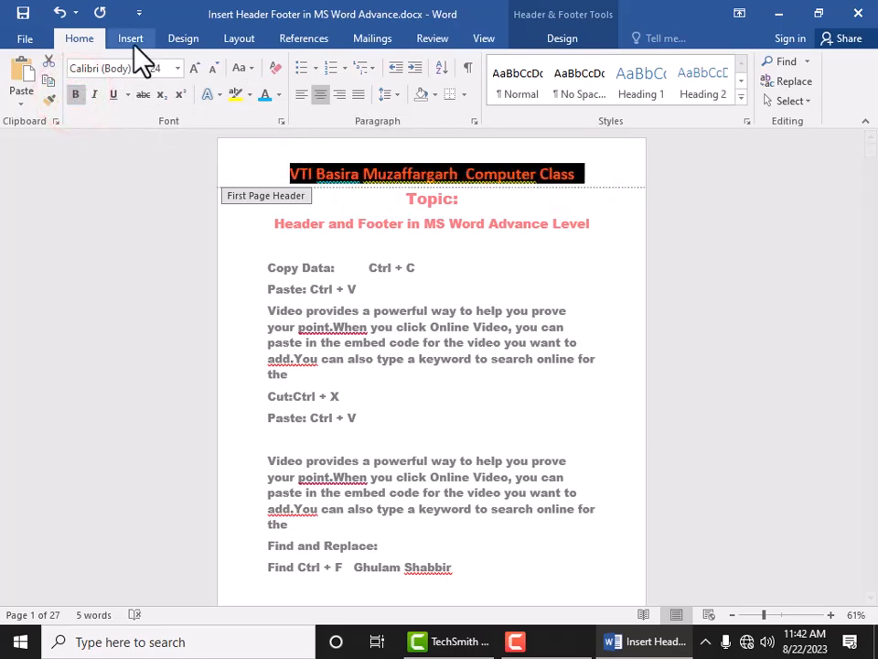
left_click(140, 69)
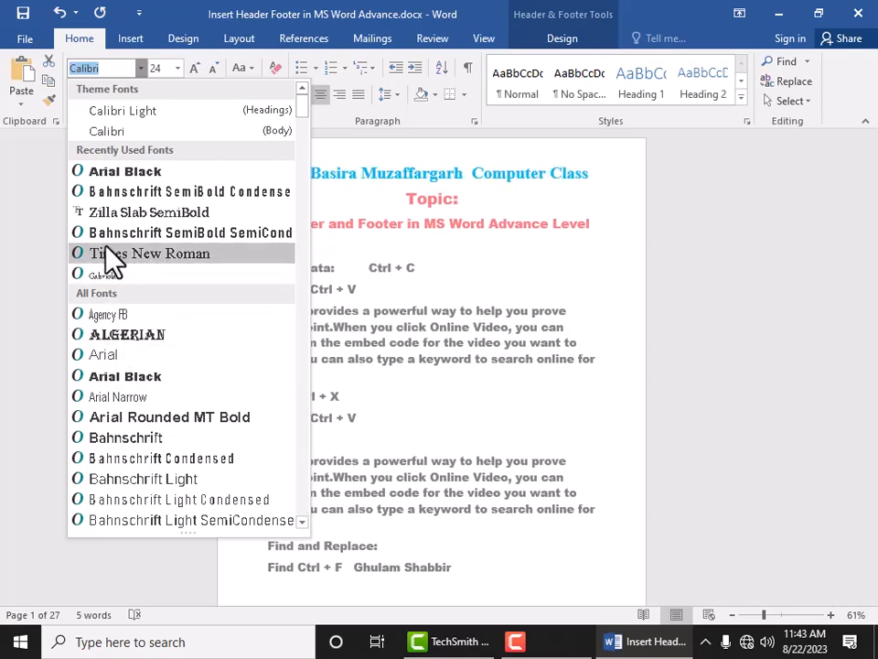
left_click(108, 234)
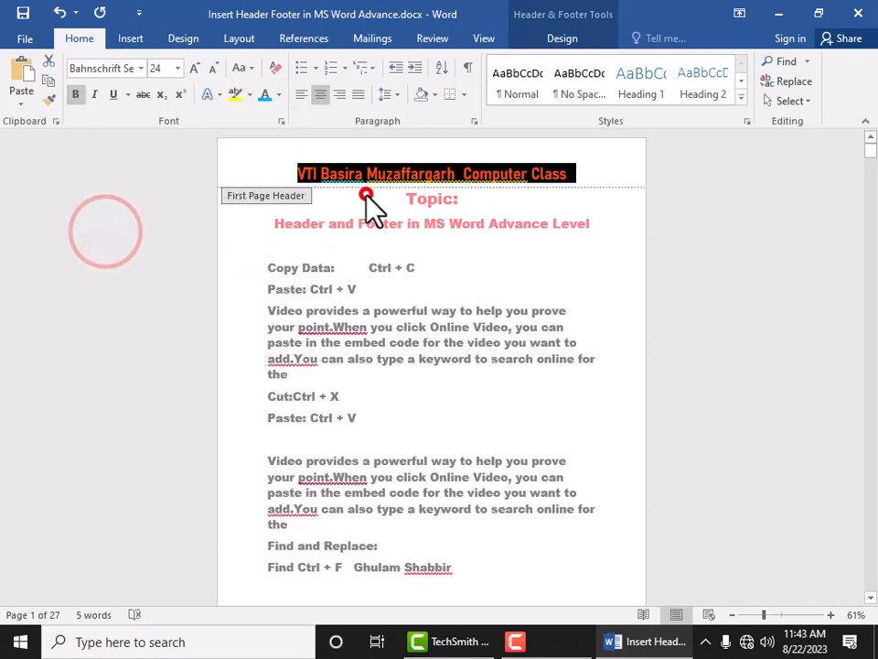
left_click(572, 174)
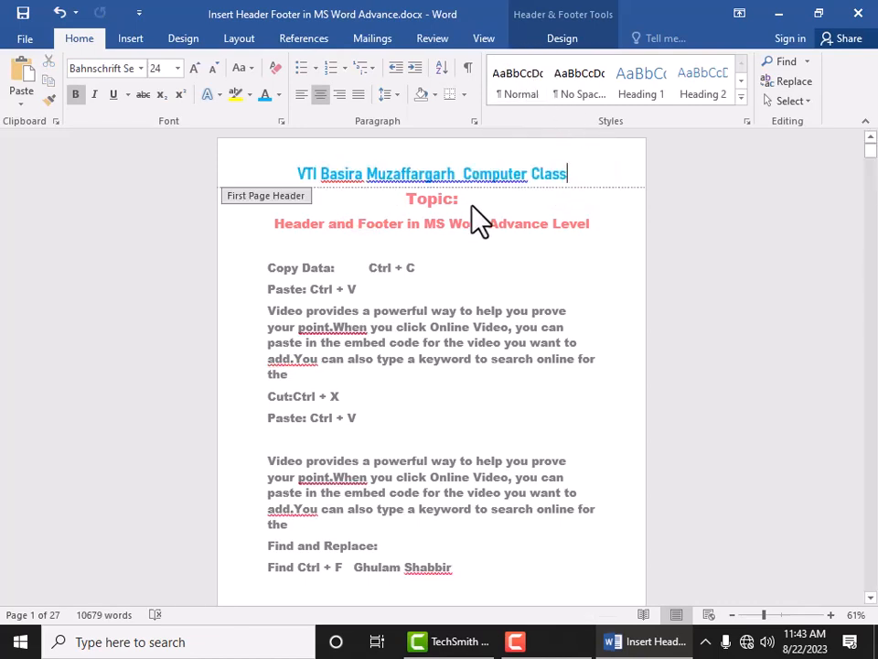
- Leave the first page header for the document body, briefly reopening it to select its text
left_click(498, 250)
left_click(556, 300)
double_click(451, 180)
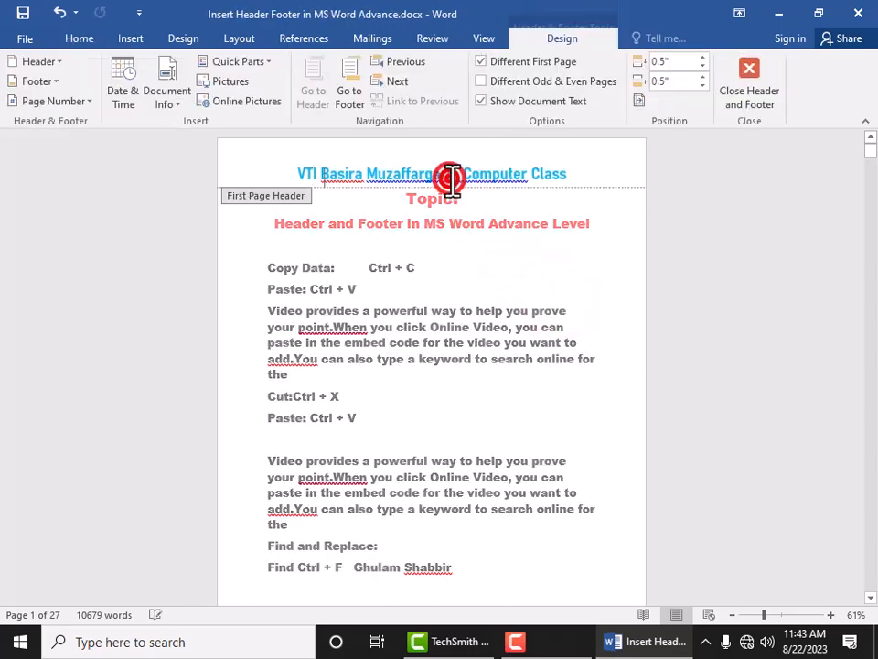
triple_click(449, 177)
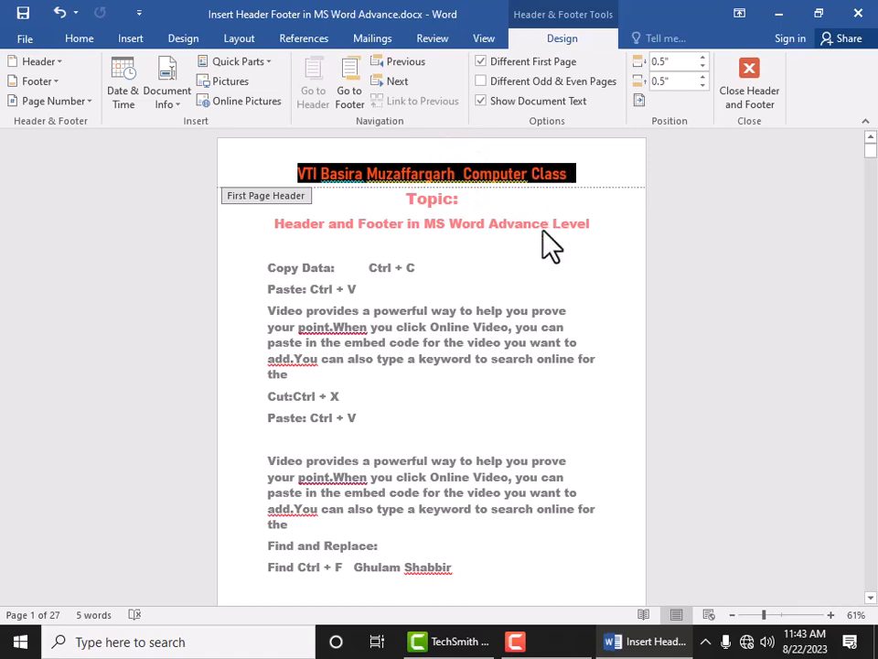
left_click(518, 274)
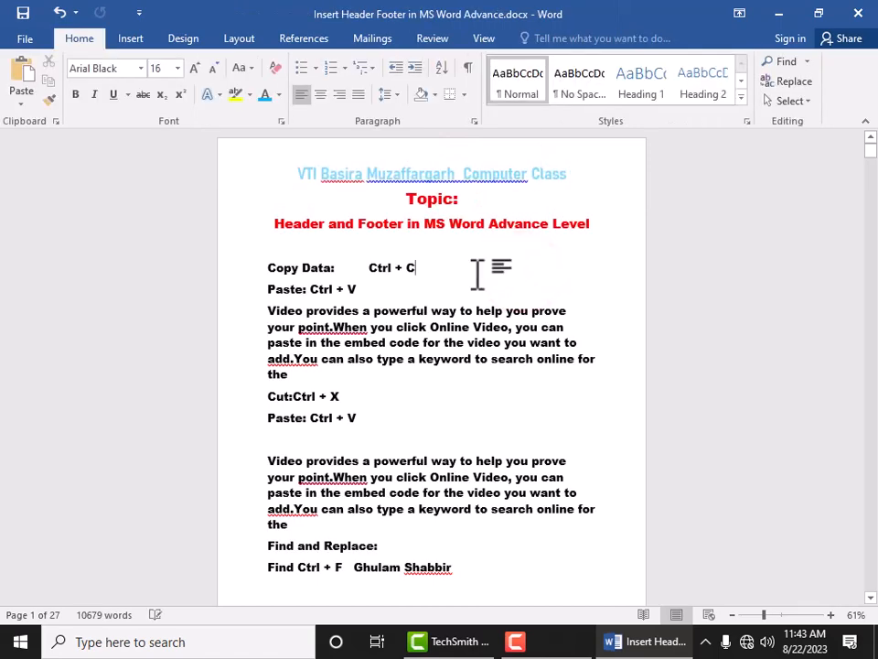
- Examine the headers on the following pages and compare them with the first page header
scroll(426, 274, "down", 1)
scroll(368, 190, "down", 5)
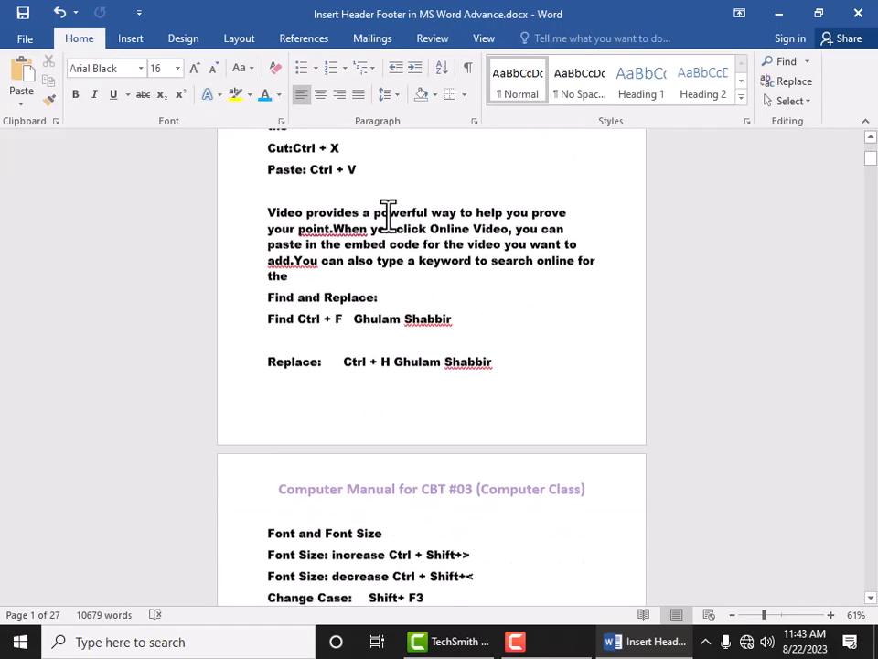
scroll(372, 505, "down", 1)
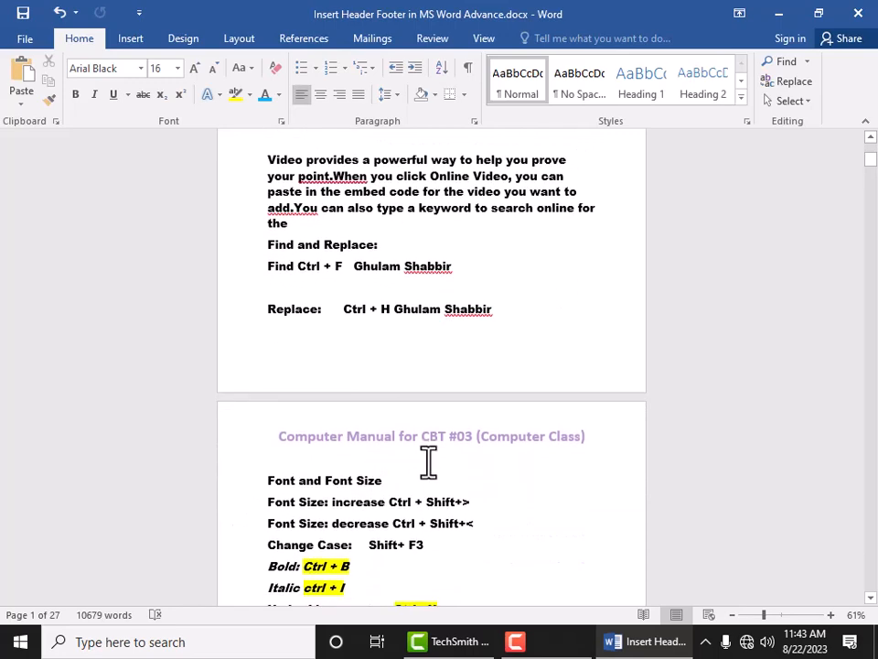
scroll(428, 462, "down", 14)
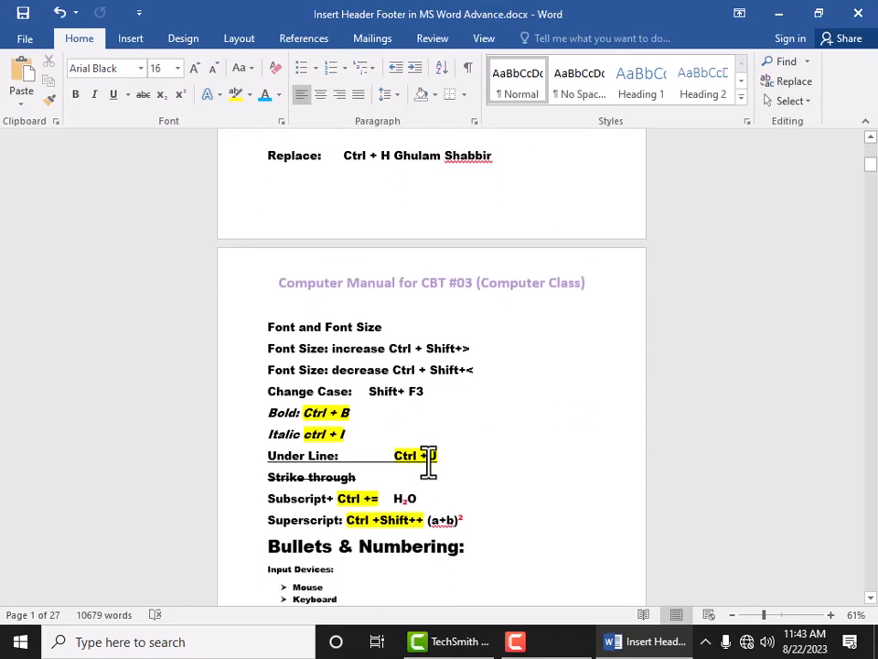
left_click(384, 443)
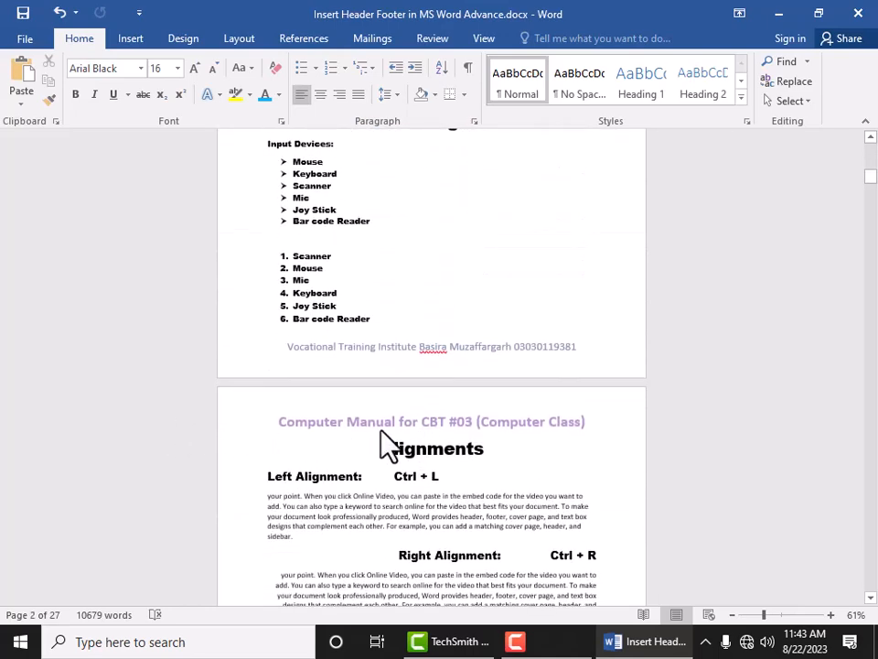
scroll(393, 444, "up", 20)
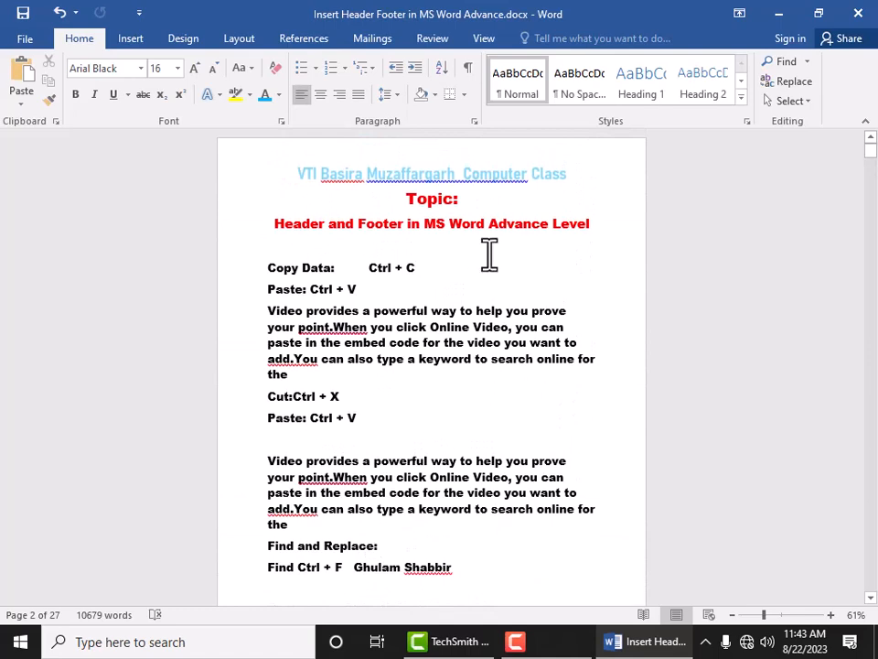
- Reopen the first page header and enable different headers and footers for odd and even pages
triple_click(467, 169)
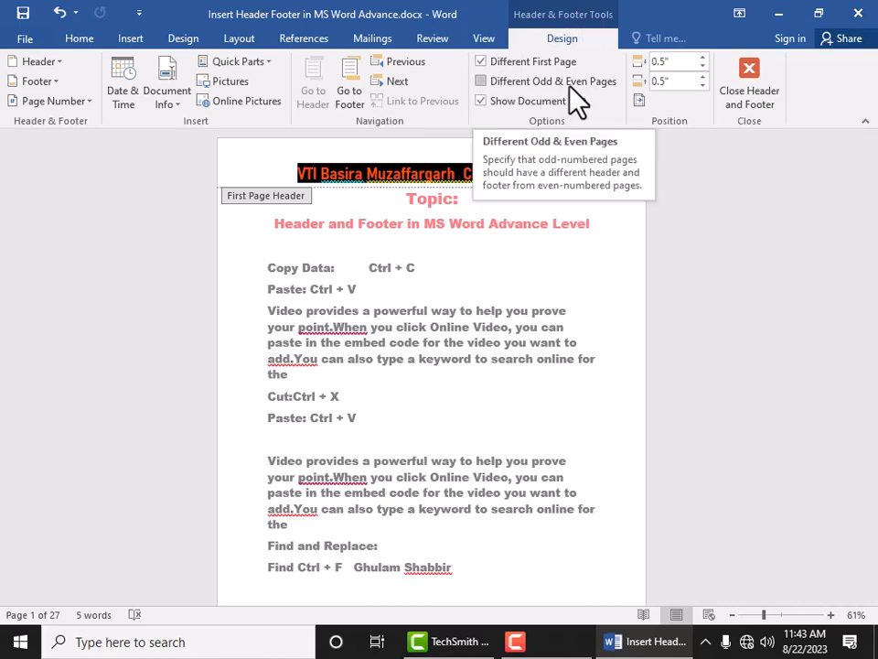
left_click(484, 84)
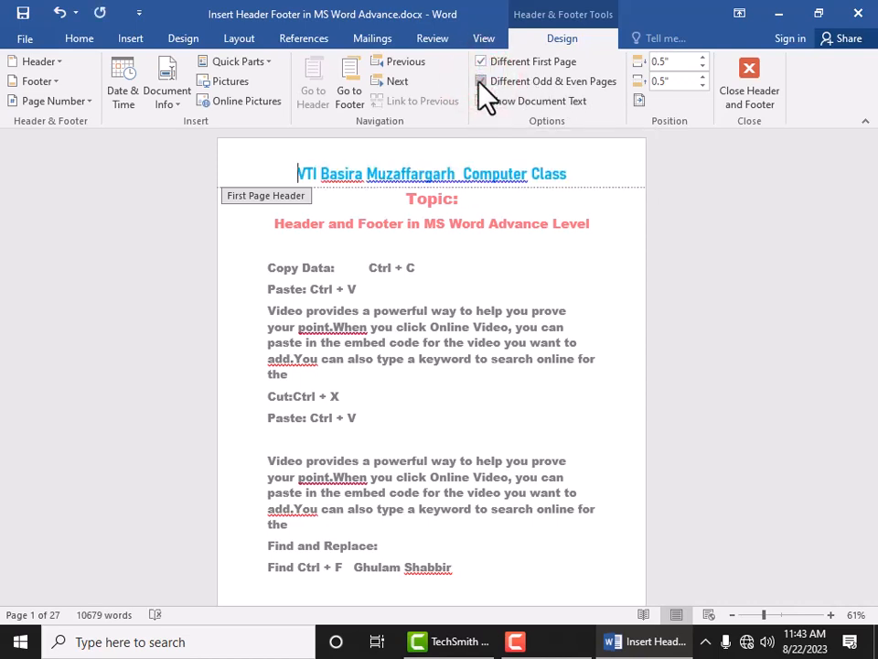
left_click(479, 82)
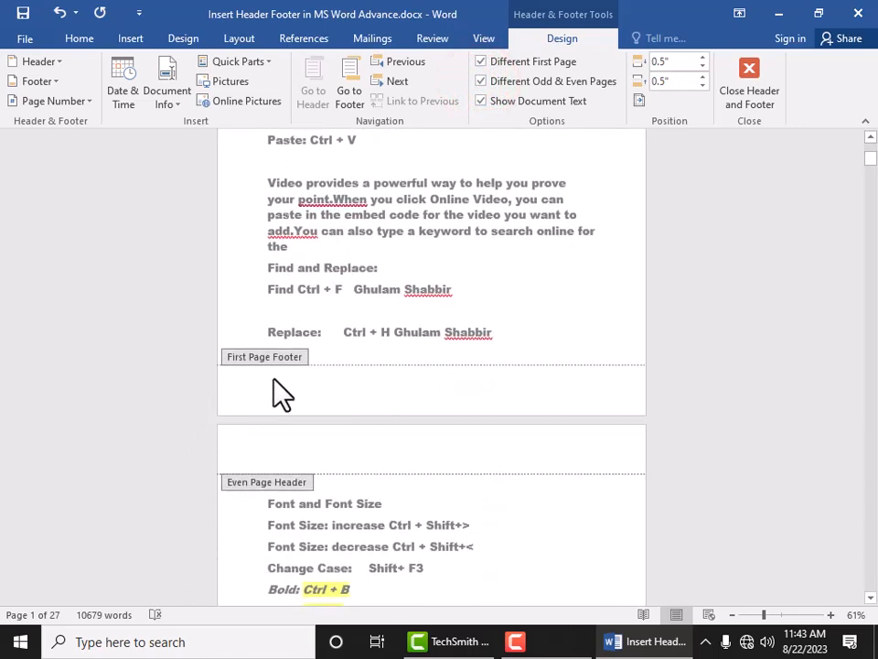
- Enter "Punjab Vocational training Council" in the first page footer
scroll(375, 397, "down", 2)
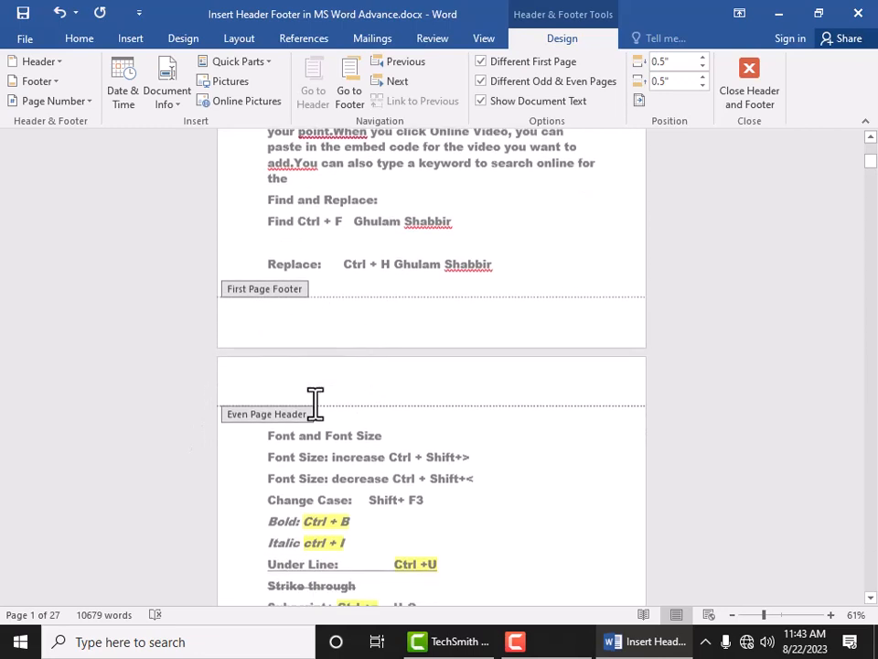
scroll(316, 327, "up", 1)
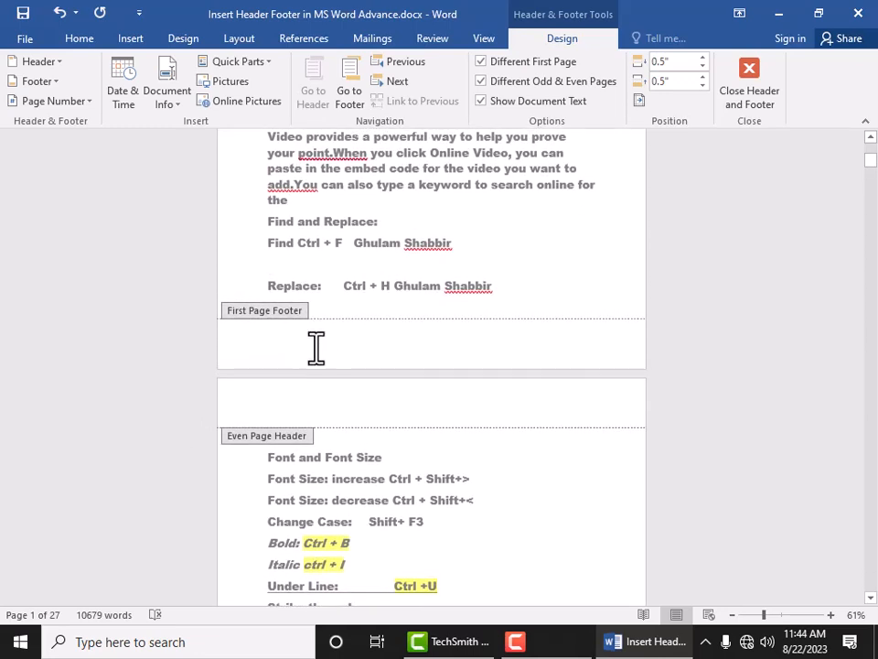
left_click(316, 338)
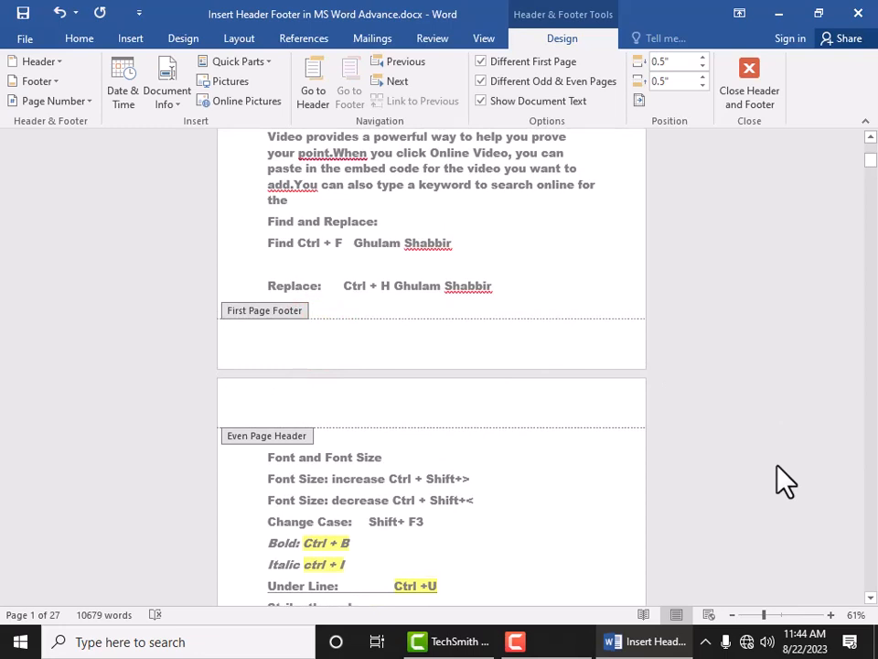
type("Mu")
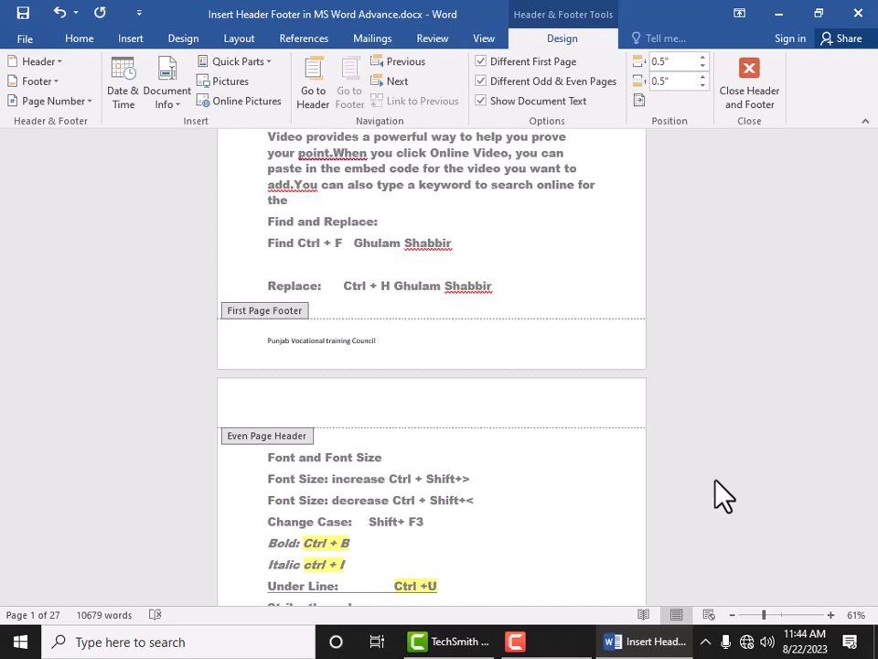
- Enlarge the whole first page footer text to 28 pt
left_click(331, 339)
triple_click(332, 338)
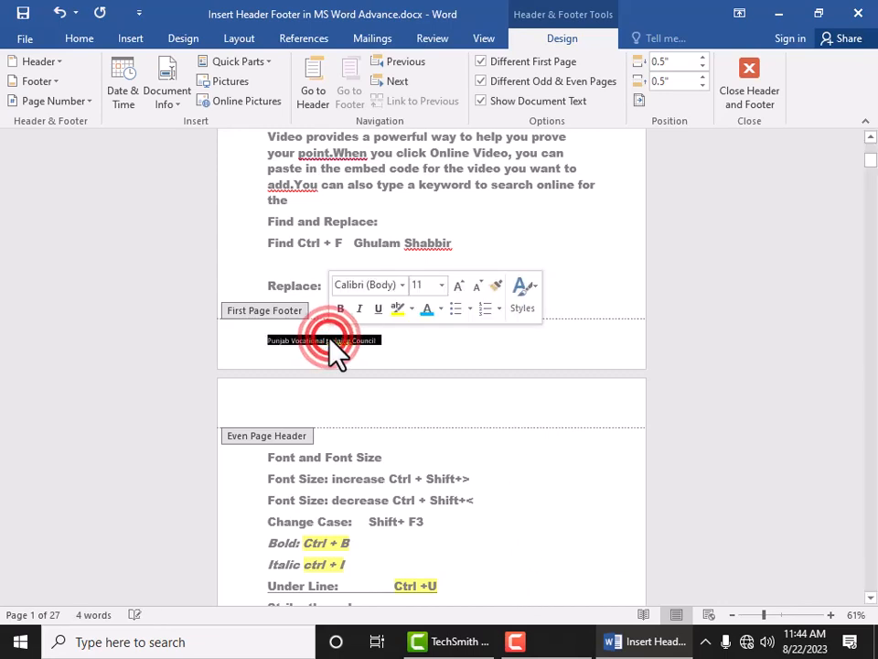
left_click(78, 39)
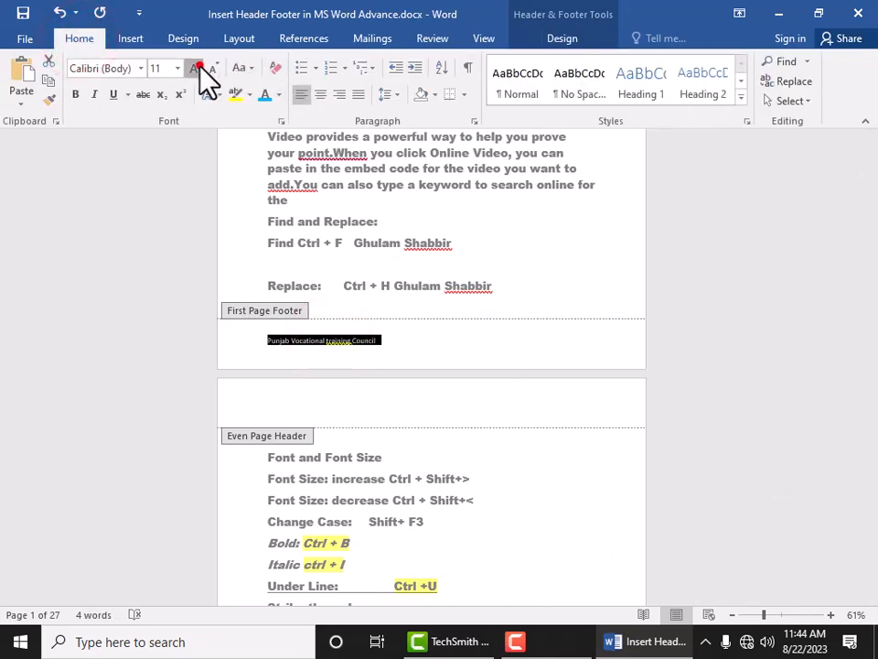
left_click(197, 68)
left_click(198, 67)
left_click(197, 68)
left_click(198, 68)
left_click(197, 68)
left_click(198, 68)
left_click(198, 68)
left_click(197, 68)
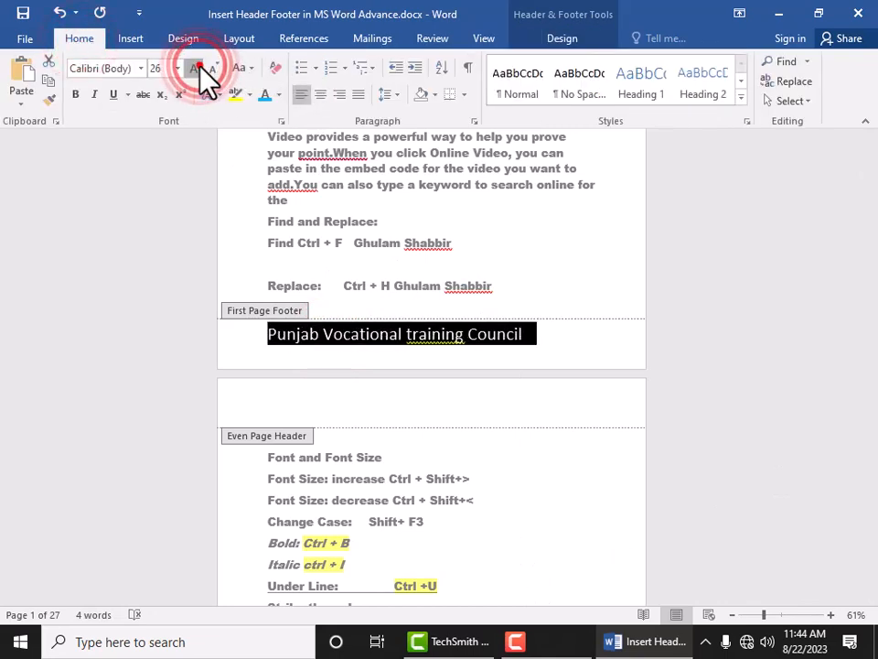
left_click(198, 68)
- Correct "training" to "Training" in the first page footer text
right_click(427, 329)
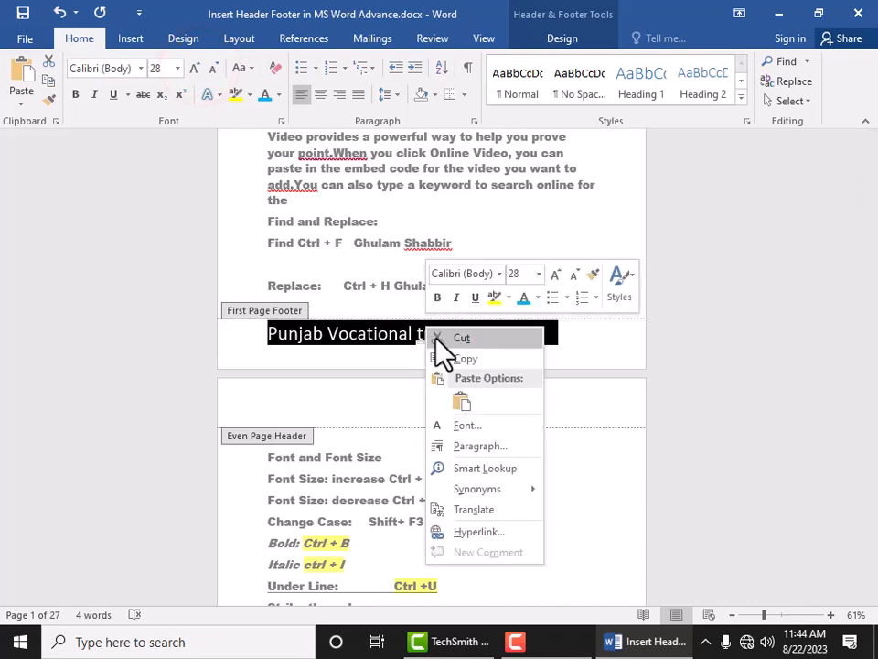
left_click(406, 365)
left_click(426, 346)
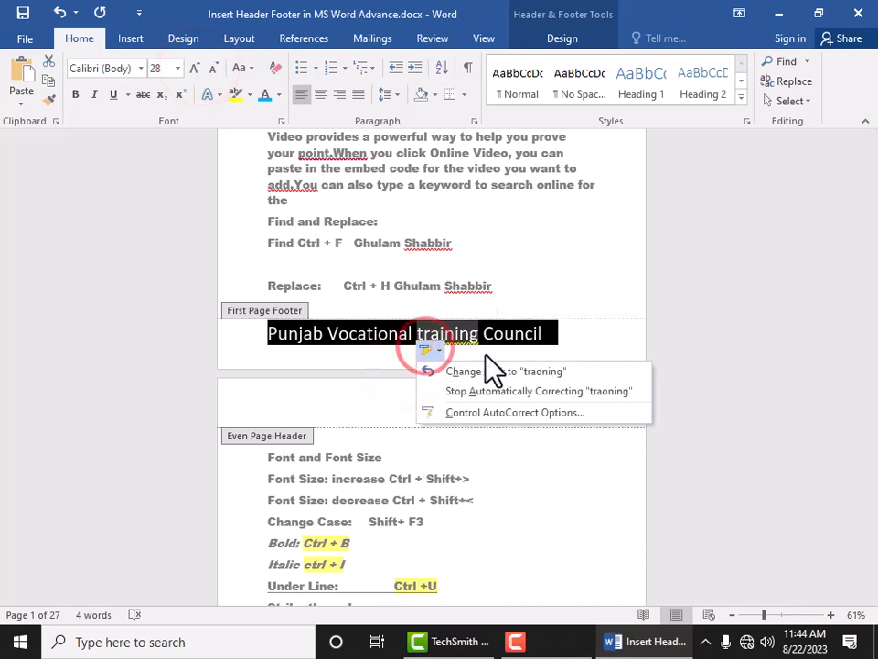
left_click(595, 335)
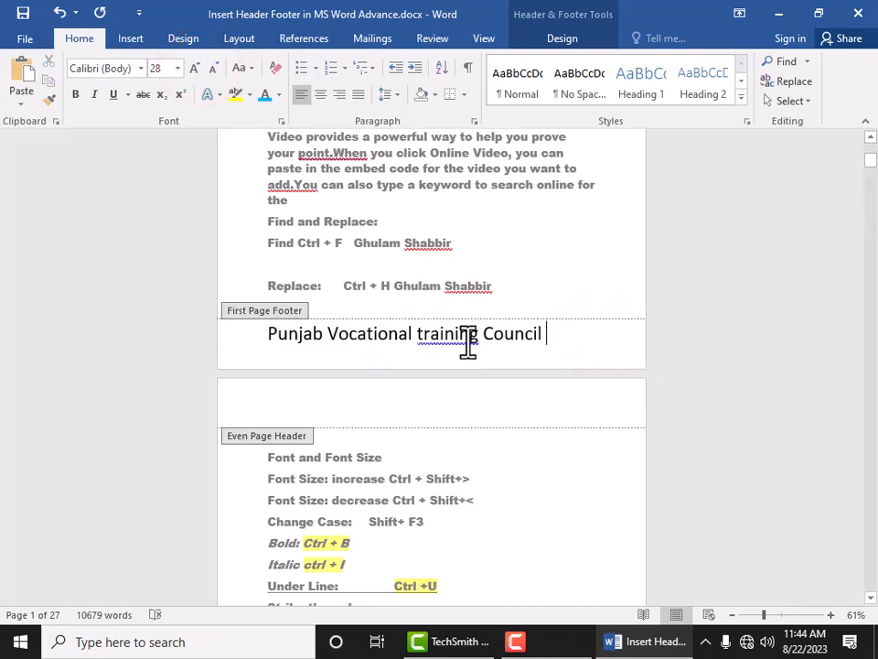
right_click(467, 338)
left_click(509, 357)
left_click(576, 337)
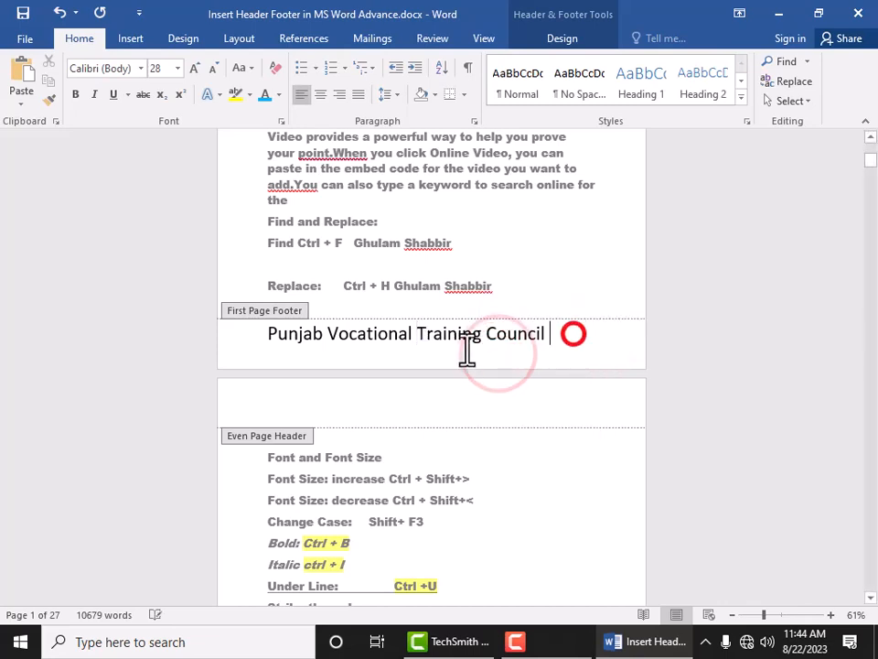
- Color the first page footer text dark green and make it bold
triple_click(509, 355)
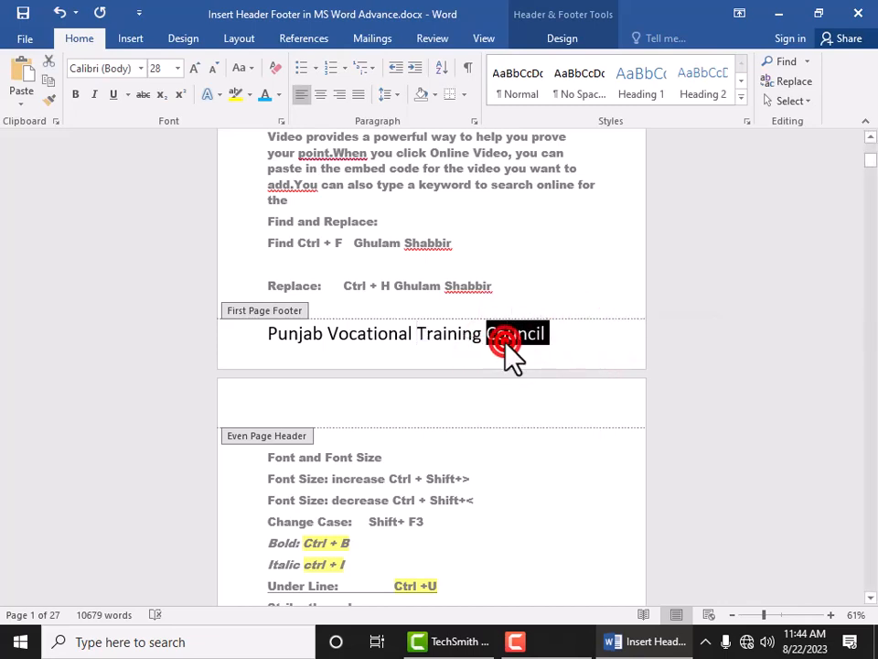
left_click(278, 94)
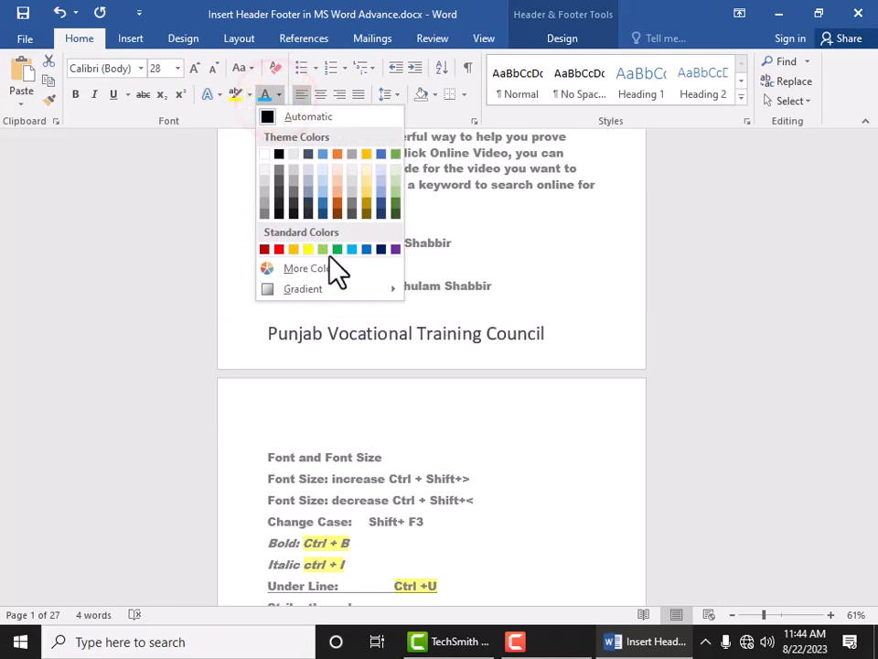
left_click(392, 204)
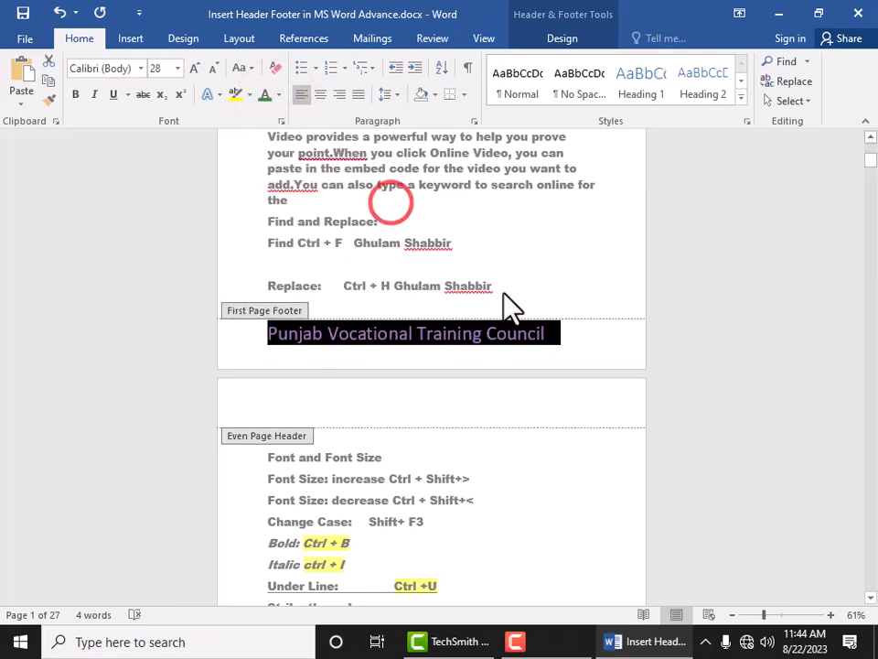
left_click(77, 95)
left_click(499, 342)
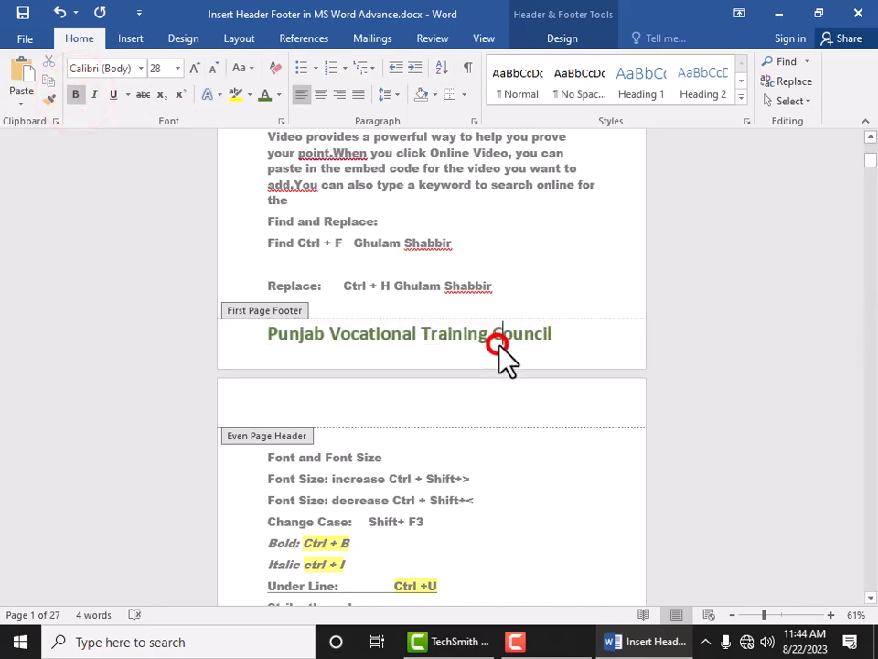
- Review the first page header and footer, and enter "CO-CBT" in the even page header on page 2
scroll(509, 376, "up", 5)
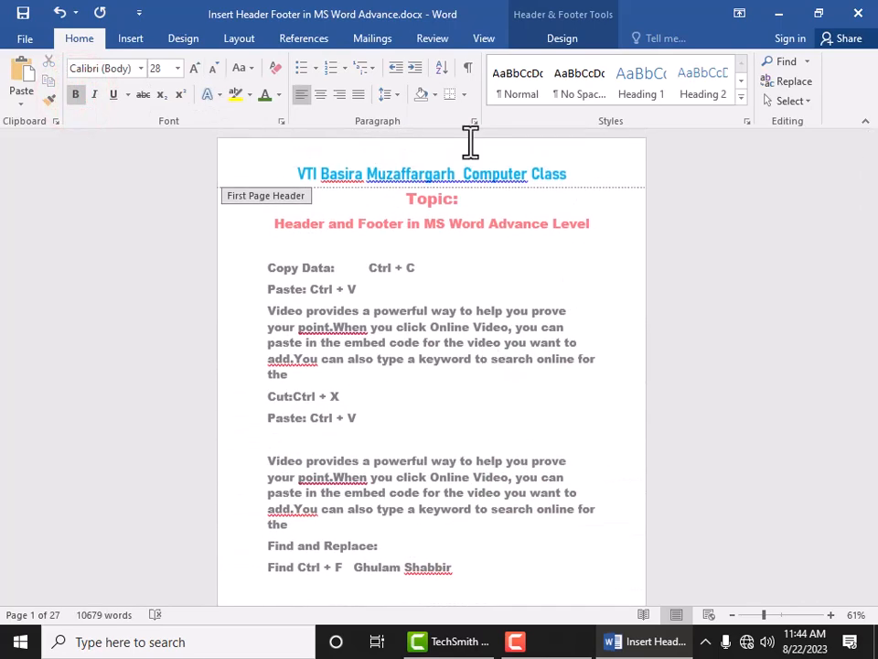
left_click(531, 38)
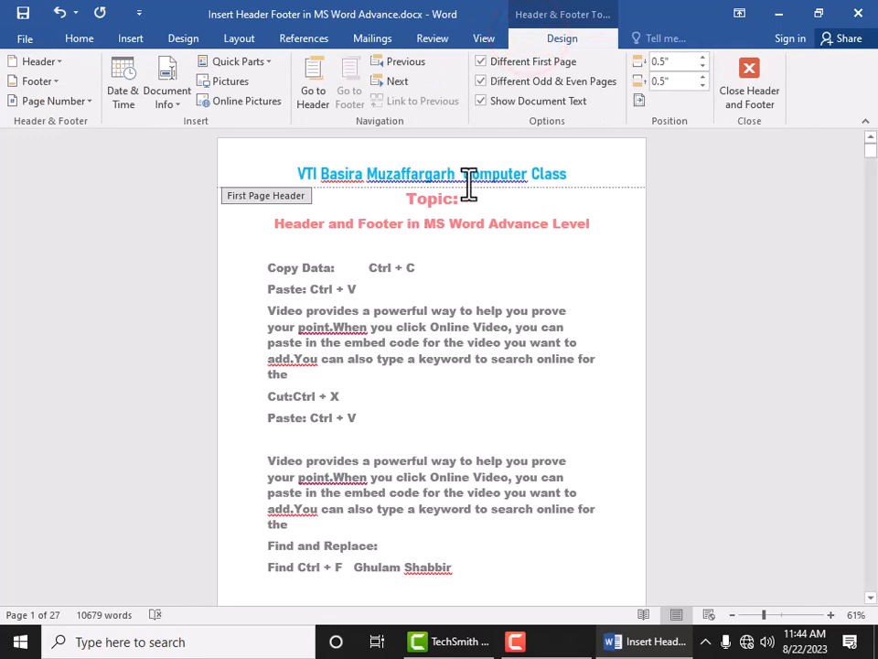
scroll(494, 251, "down", 1)
scroll(513, 386, "down", 2)
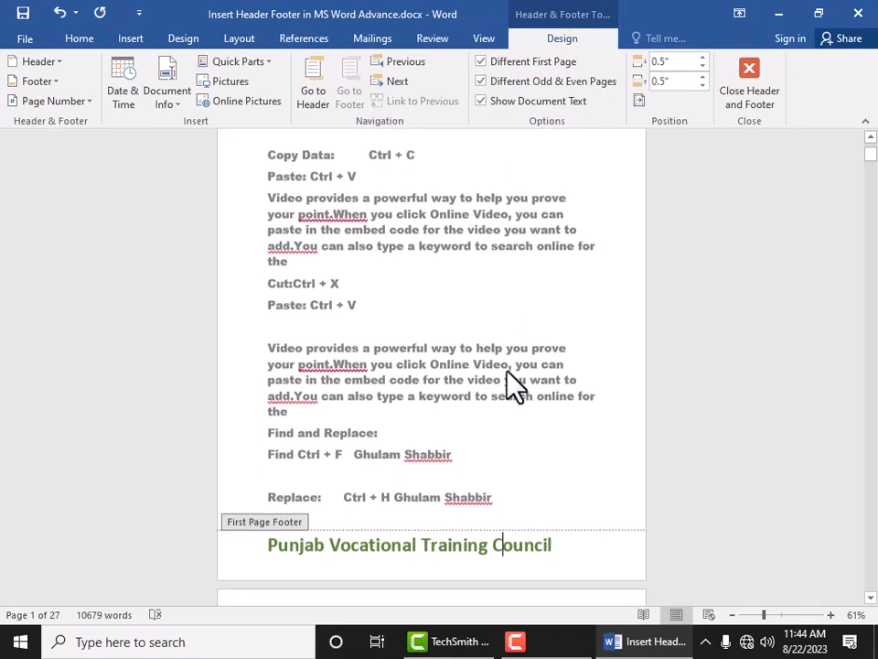
scroll(428, 495, "down", 2)
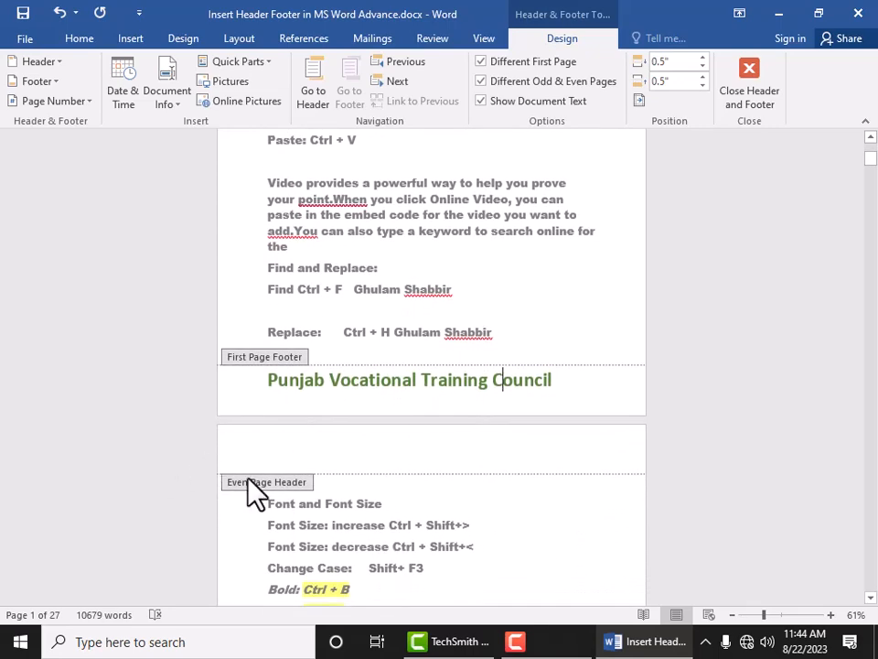
left_click(296, 454)
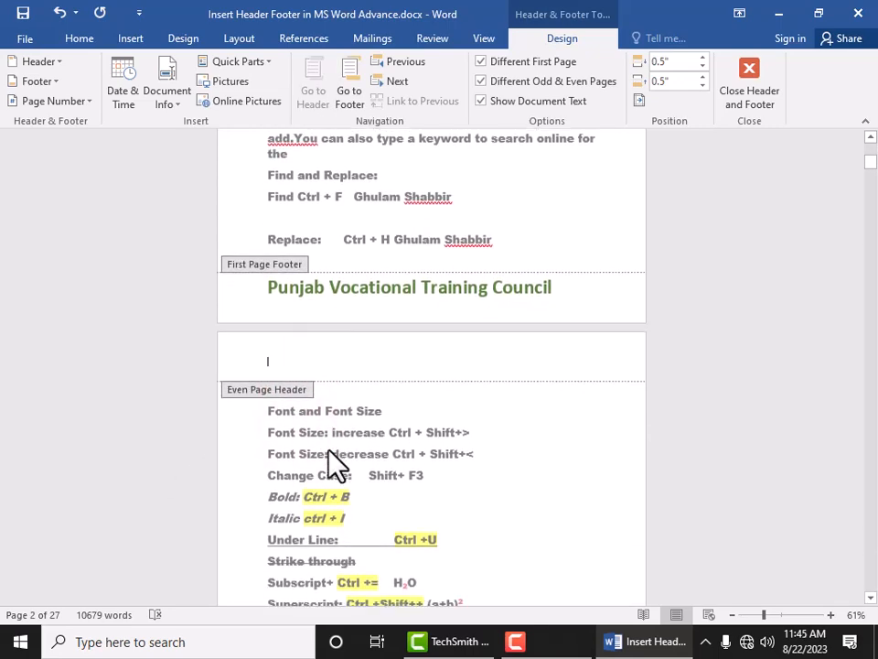
left_click(328, 436)
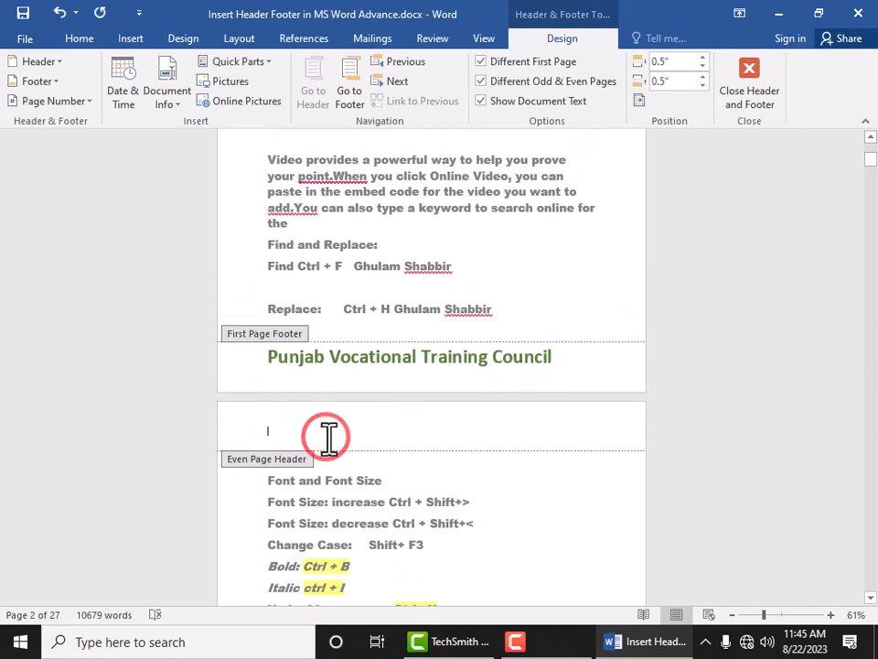
type("c")
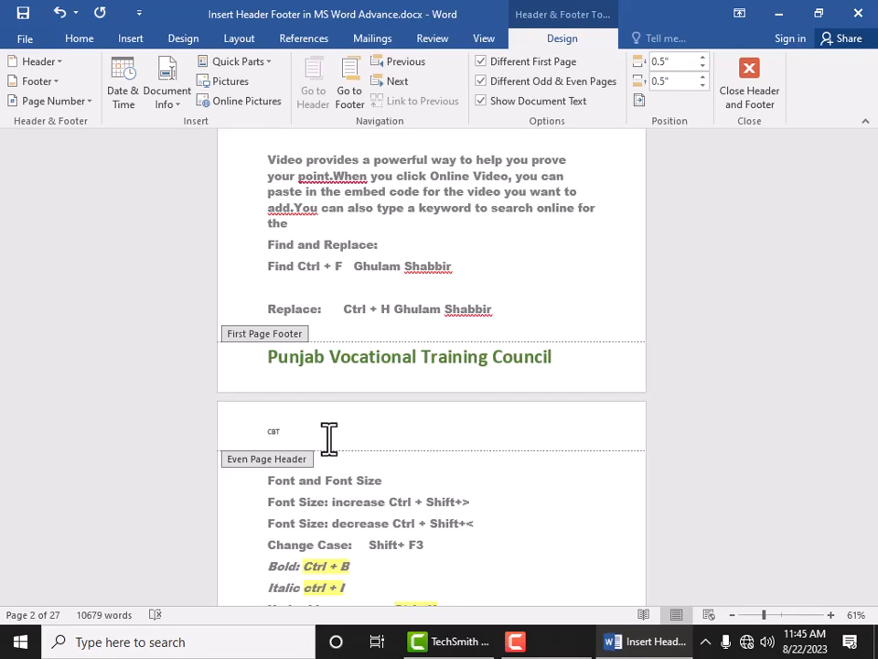
type("op")
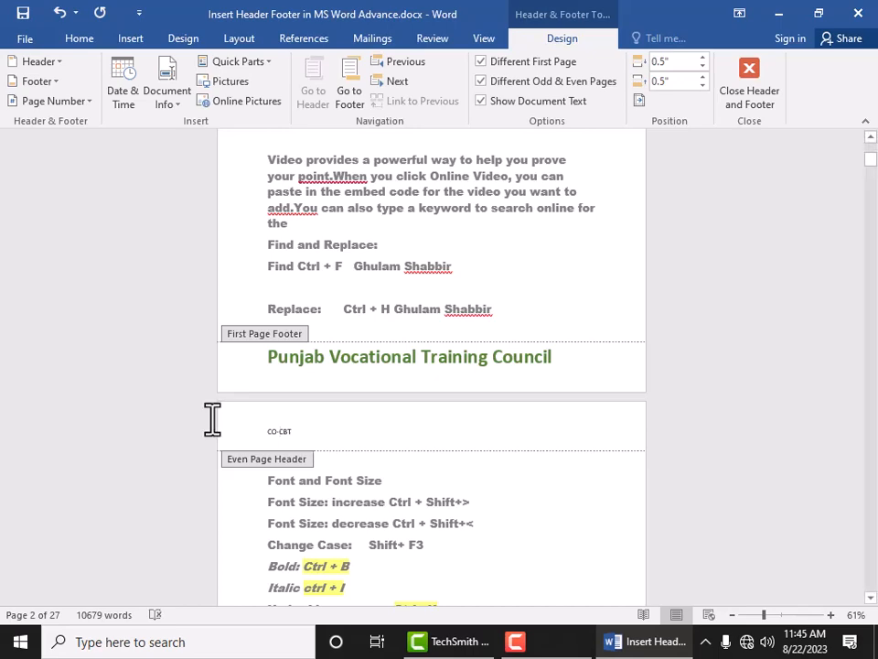
- Extend the even page header text so that it reads "CO-CBT C03"
left_click(331, 425)
key("Down")
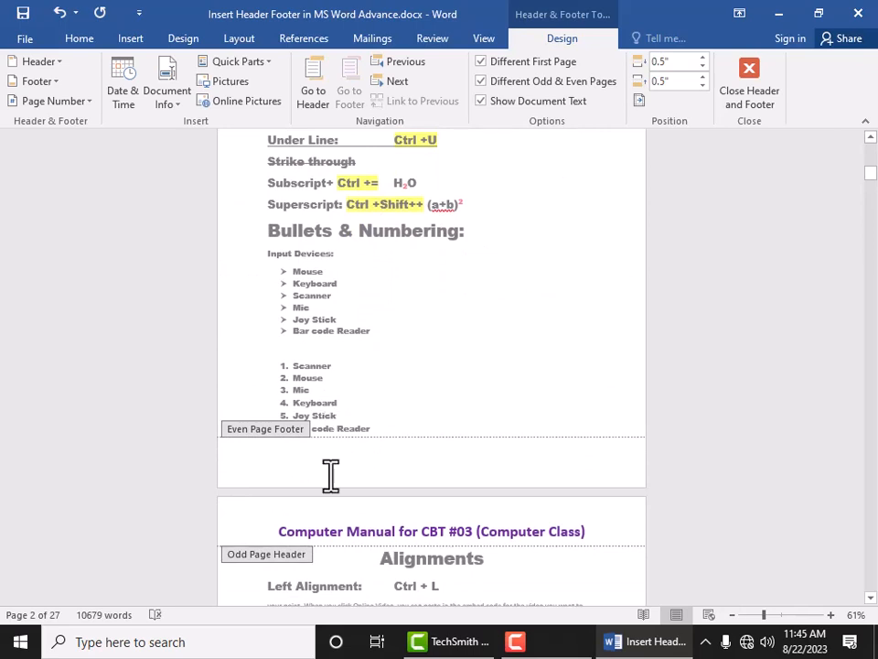
key("Up")
scroll(348, 316, "down", 2)
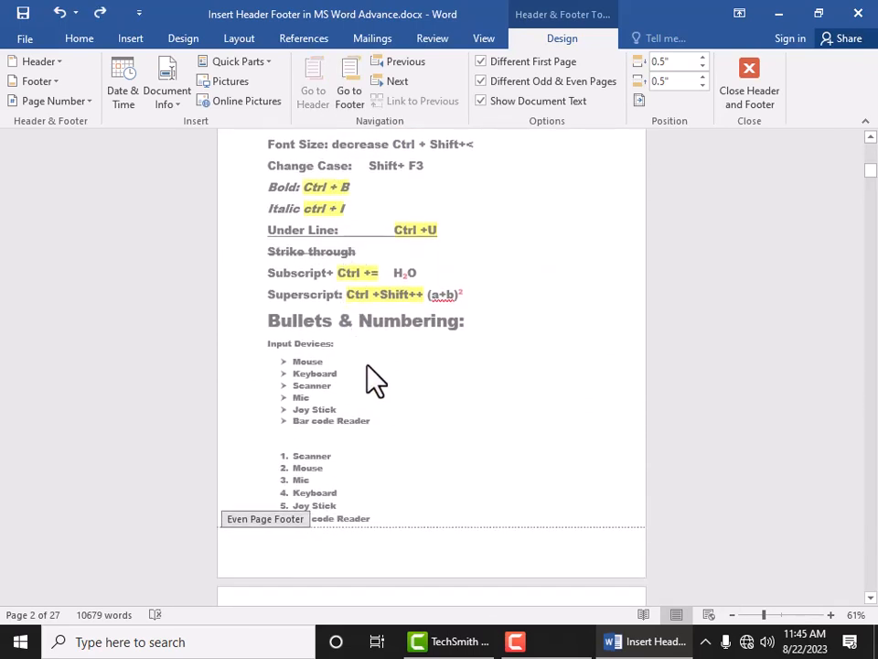
scroll(375, 380, "up", 5)
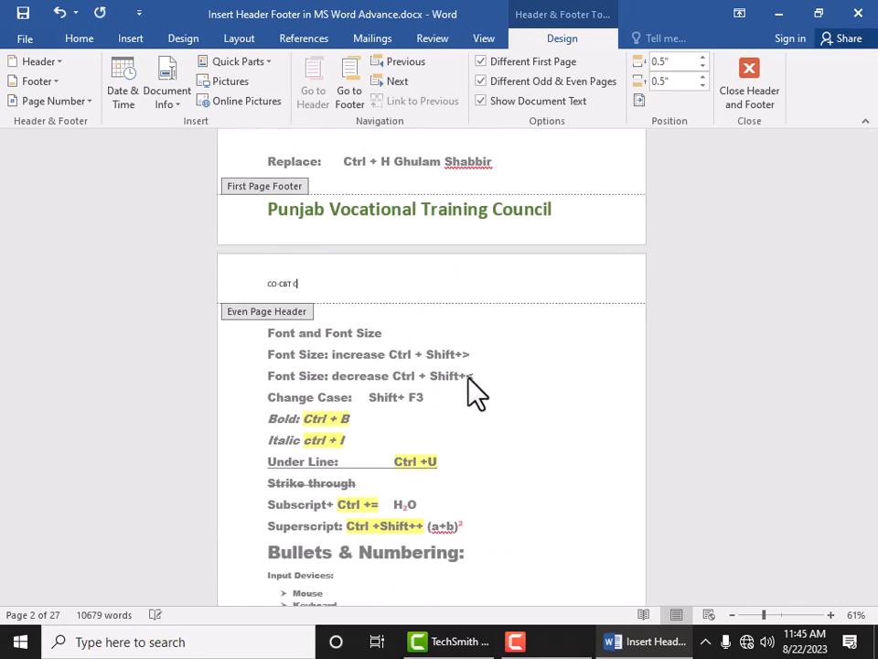
key("Tab")
left_click(467, 376)
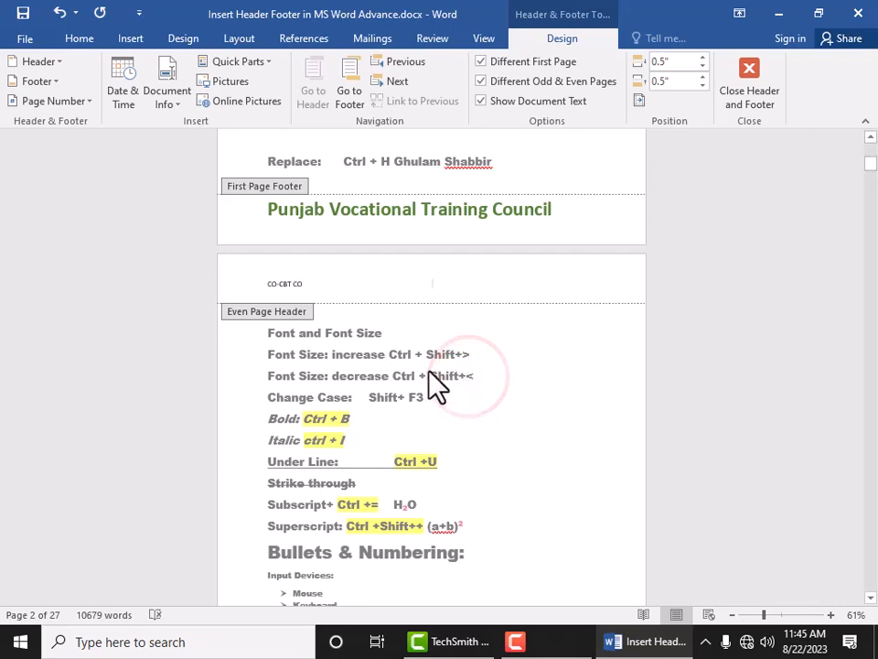
left_click(306, 285)
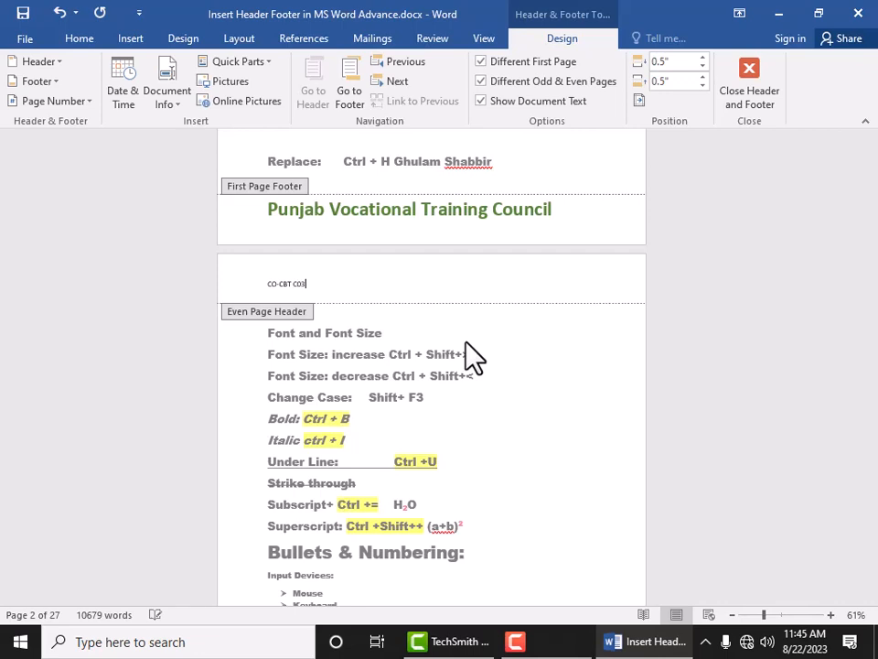
- Enlarge the even page header text "CO-CBT C03" to 24 pt
left_click(302, 276)
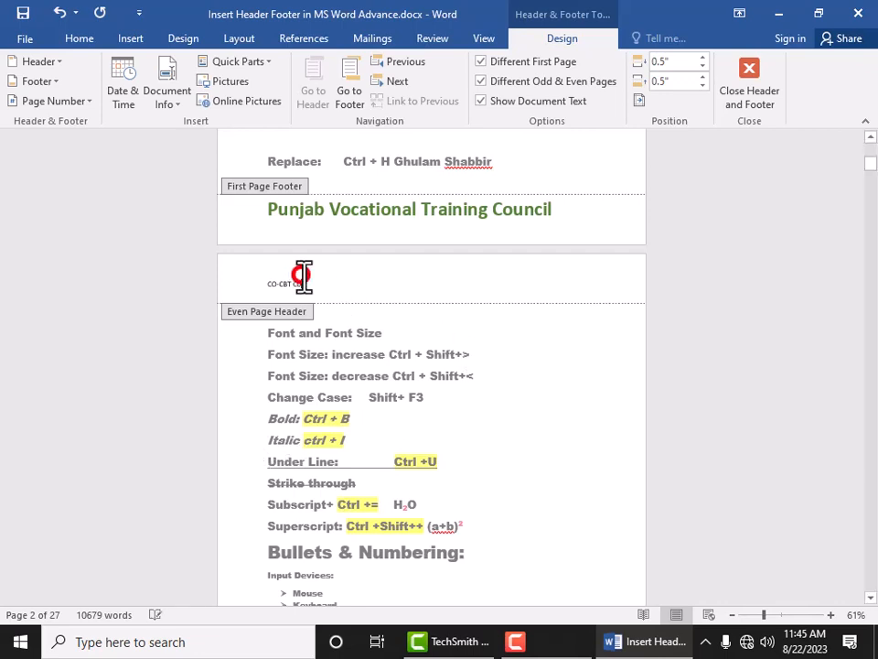
left_click_drag(290, 277, 232, 276)
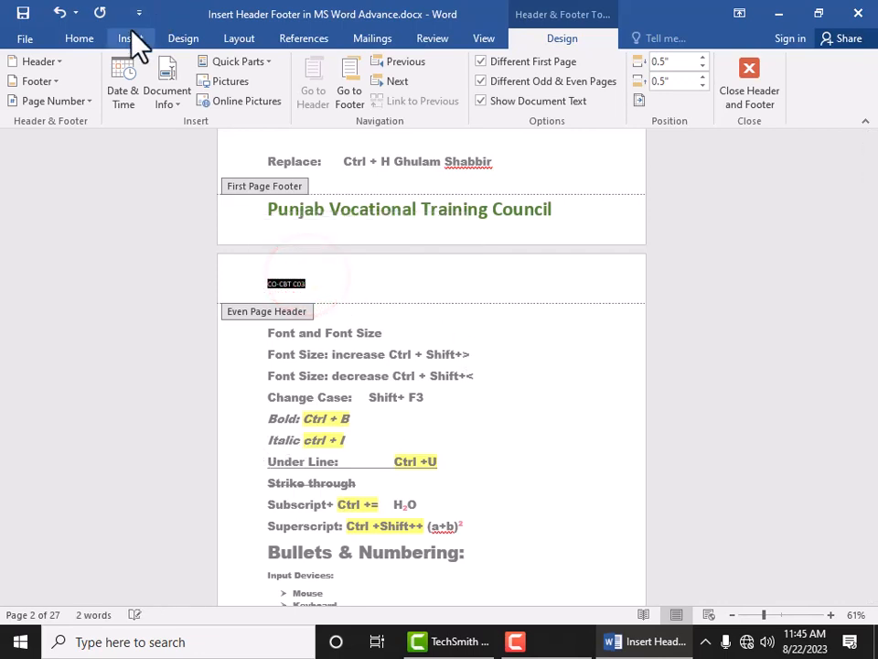
left_click(80, 38)
left_click(199, 68)
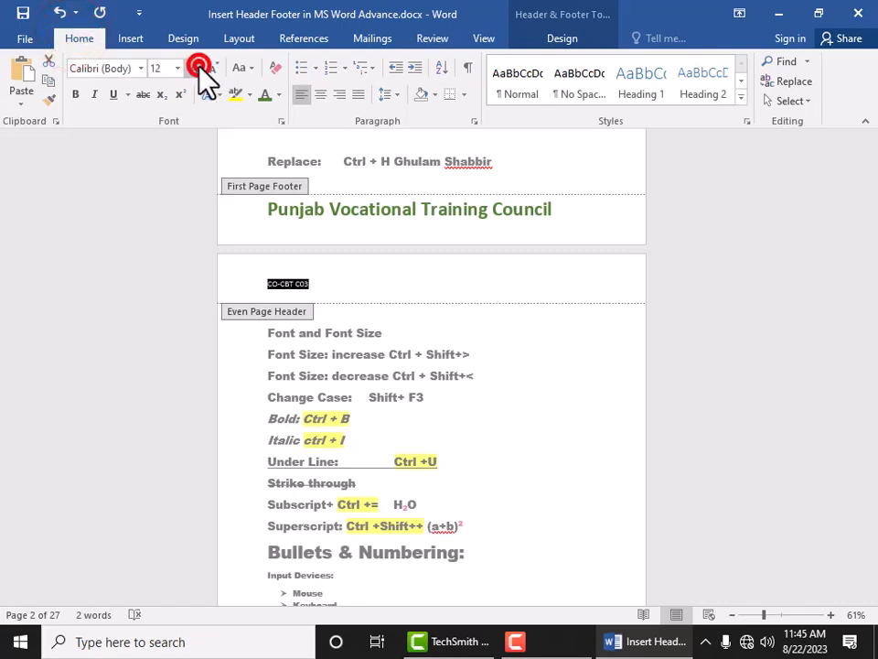
left_click(199, 68)
left_click(199, 68)
left_click(200, 68)
left_click(199, 68)
left_click(199, 67)
left_click(199, 68)
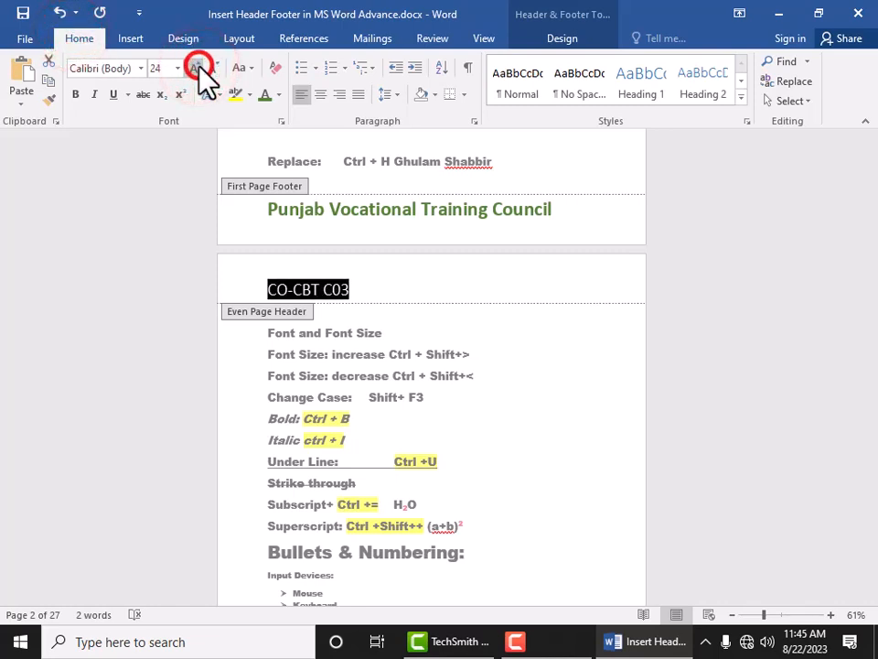
- Center the even page header text "CO-CBT C03" and save the document
left_click(320, 94)
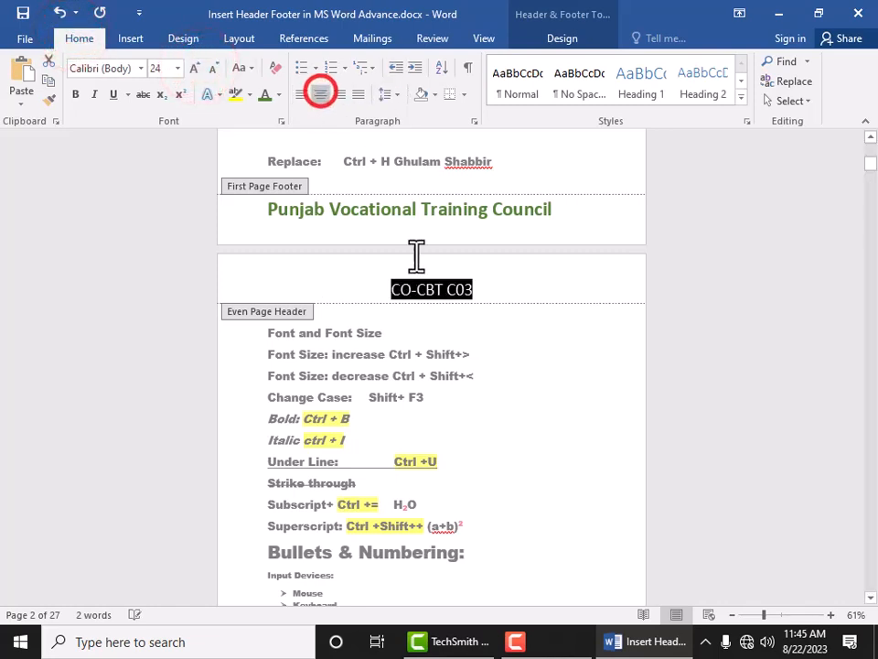
left_click(521, 284)
left_click(506, 319)
scroll(506, 319, "down", 1)
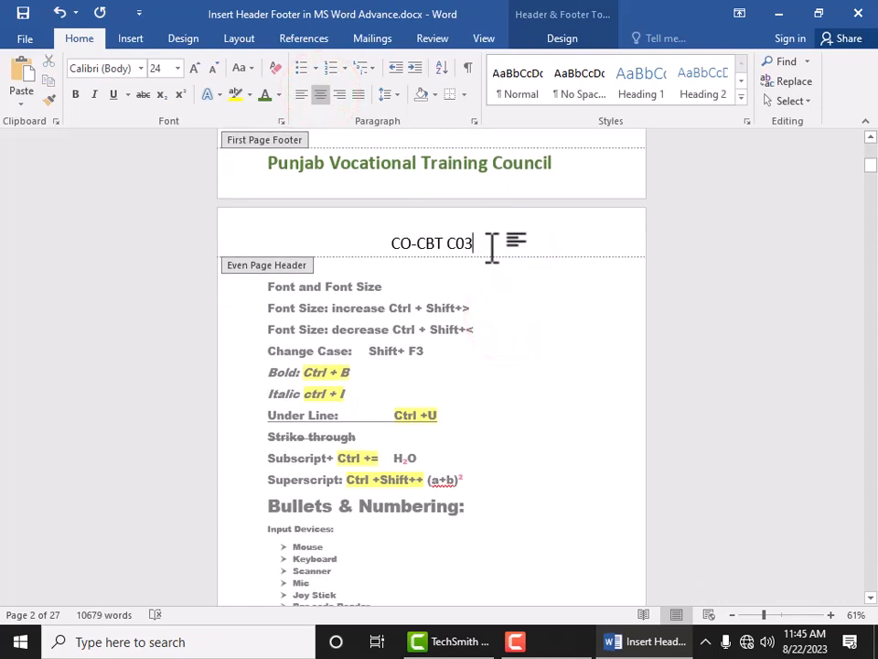
key("ctrl+s")
- Enter "Old Tharm Saal School Basira" in the even page footer on page 2
scroll(357, 292, "down", 3)
scroll(362, 311, "down", 5)
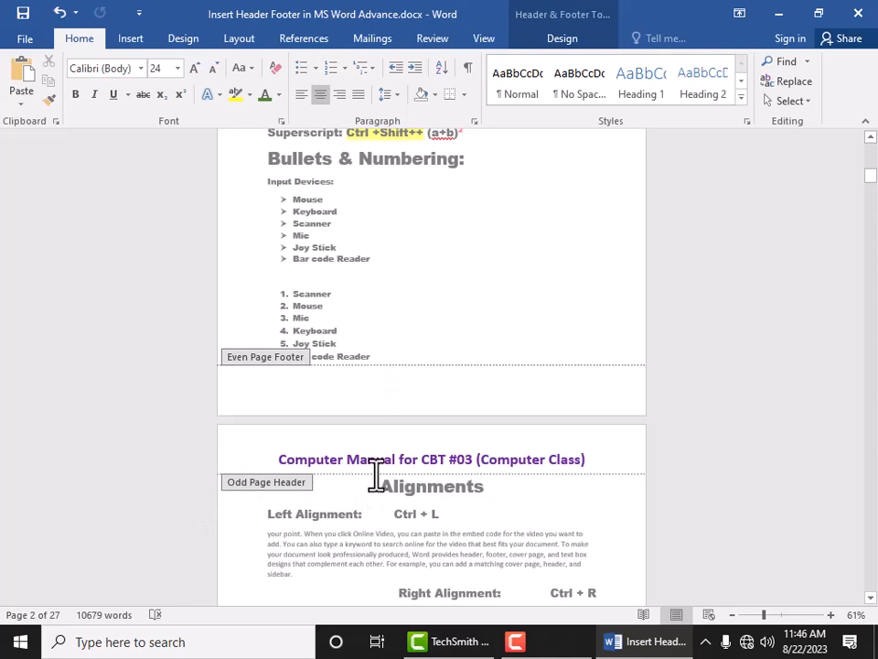
left_click(379, 390)
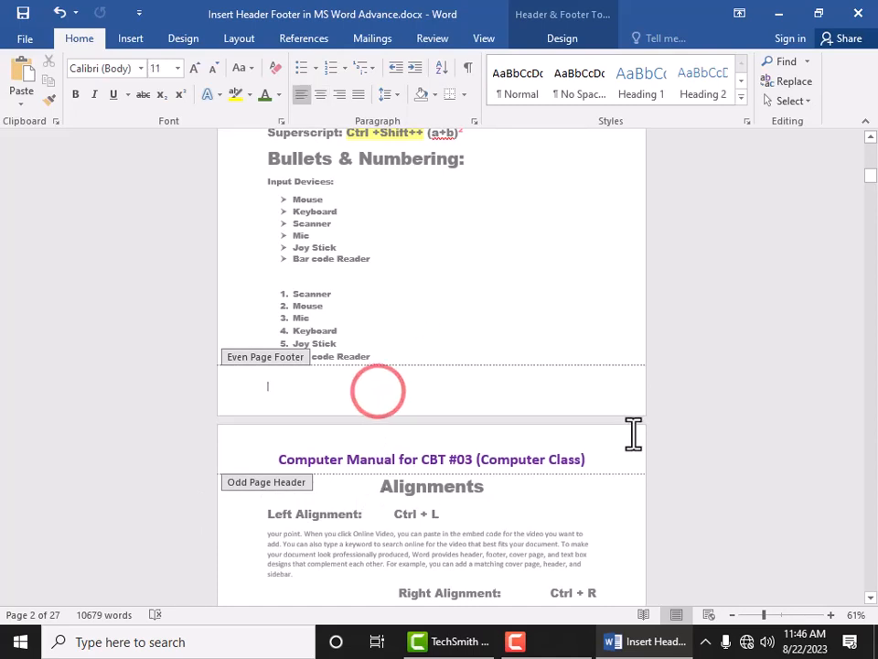
type("Old")
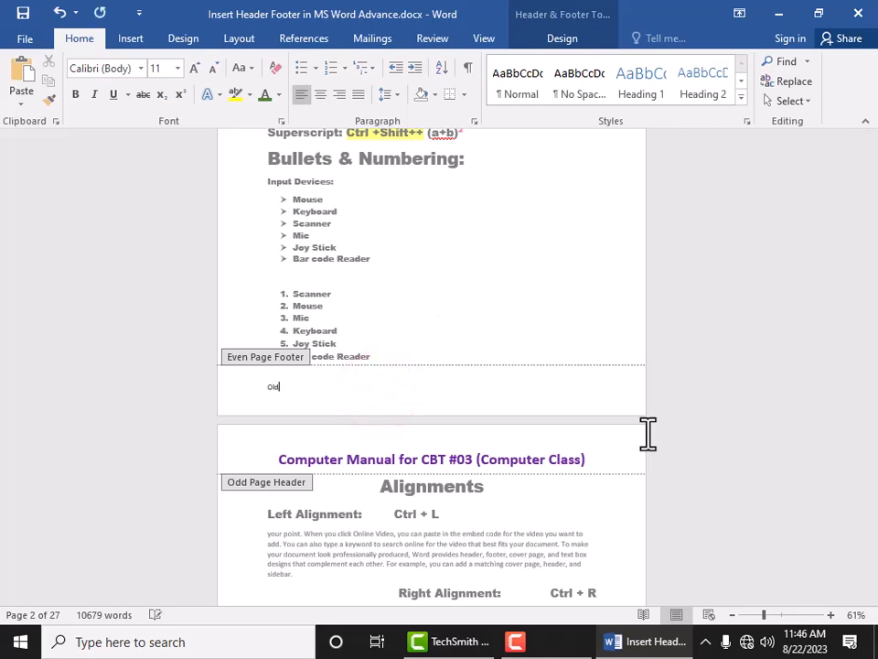
type(" Tharm Saal School Basira")
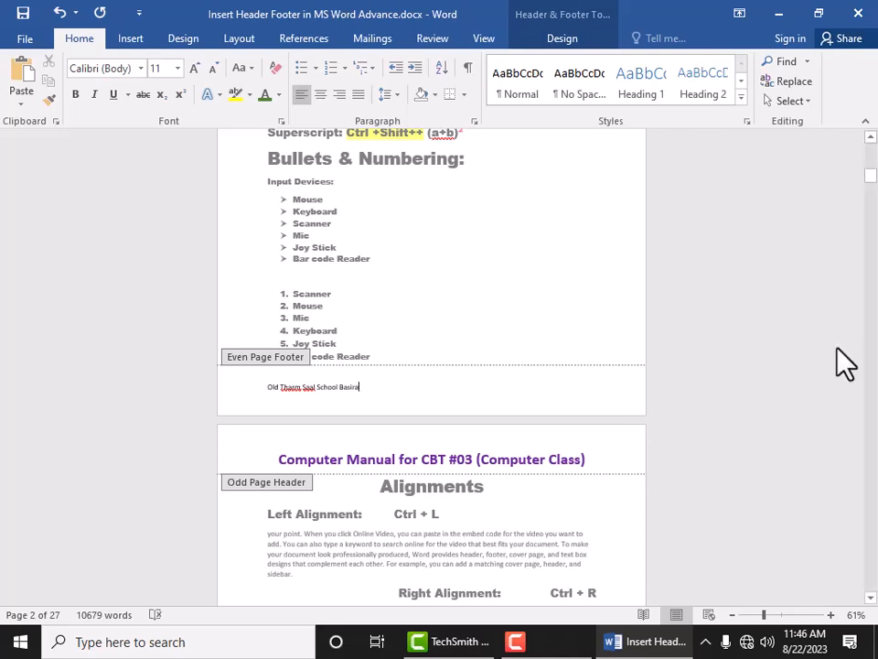
- Center the even page footer text and enlarge its font by several sizes
left_click_drag(406, 395, 262, 387)
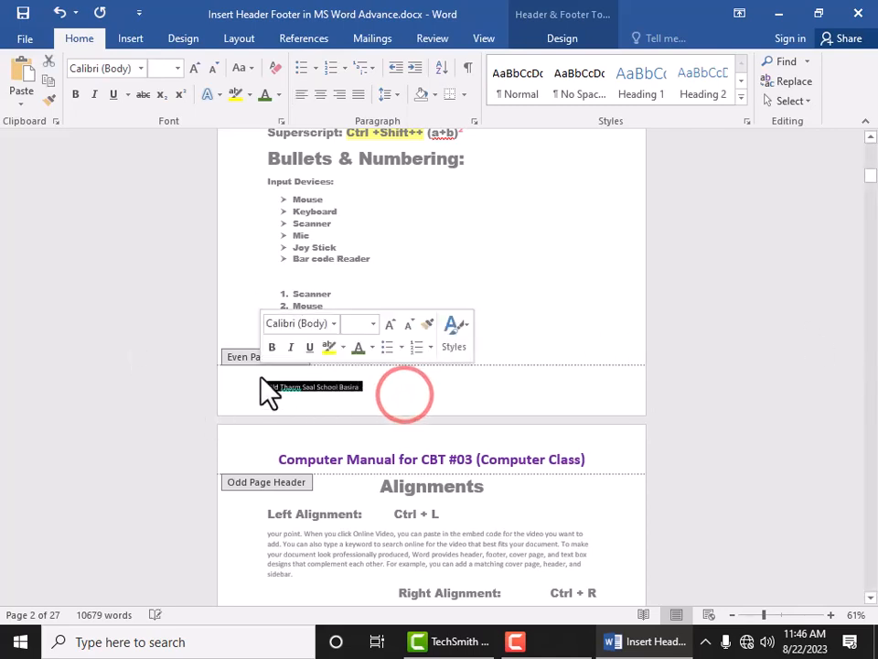
left_click(320, 94)
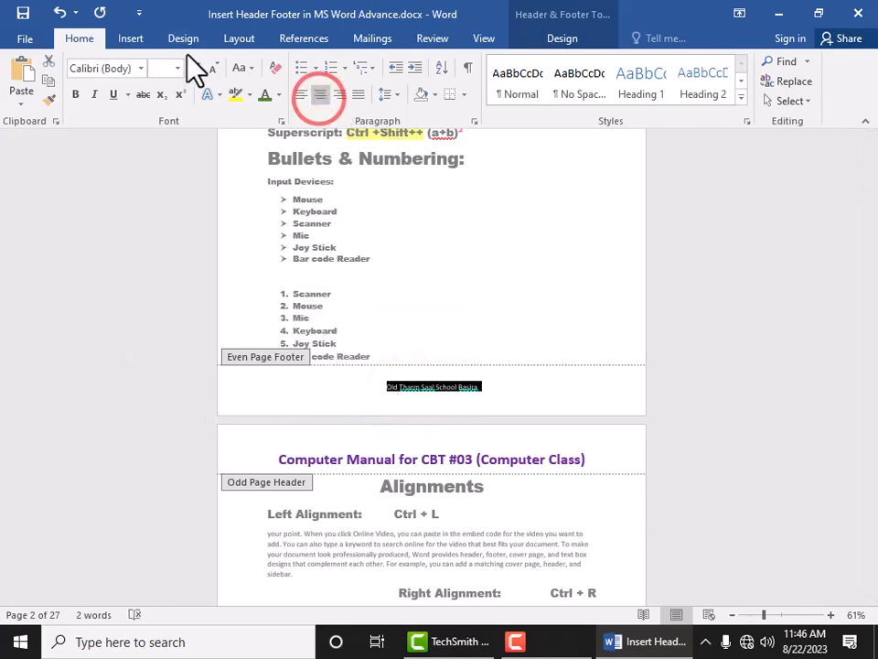
left_click(195, 68)
left_click(195, 67)
left_click(195, 68)
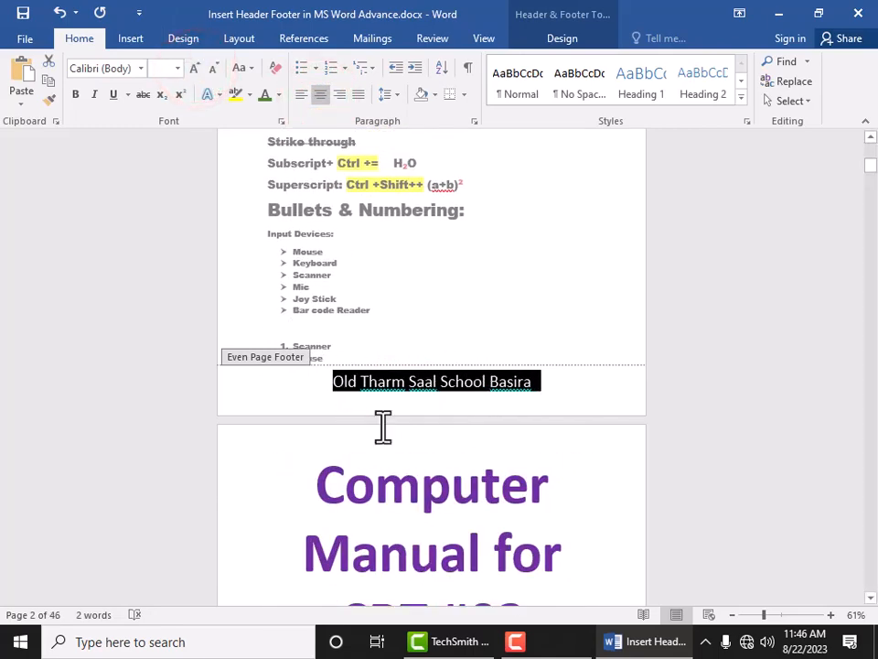
scroll(393, 412, "down", 2)
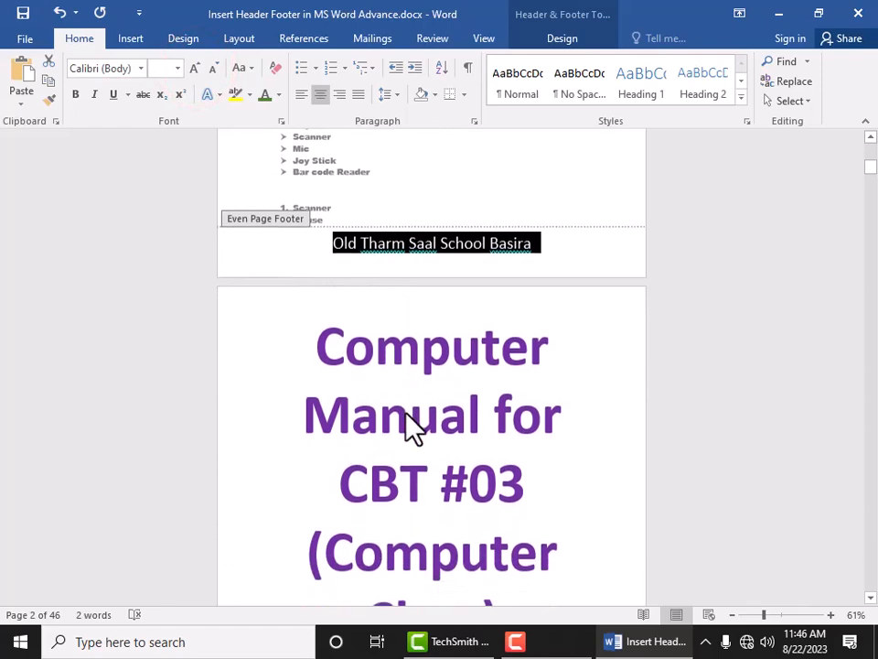
scroll(411, 422, "up", 1)
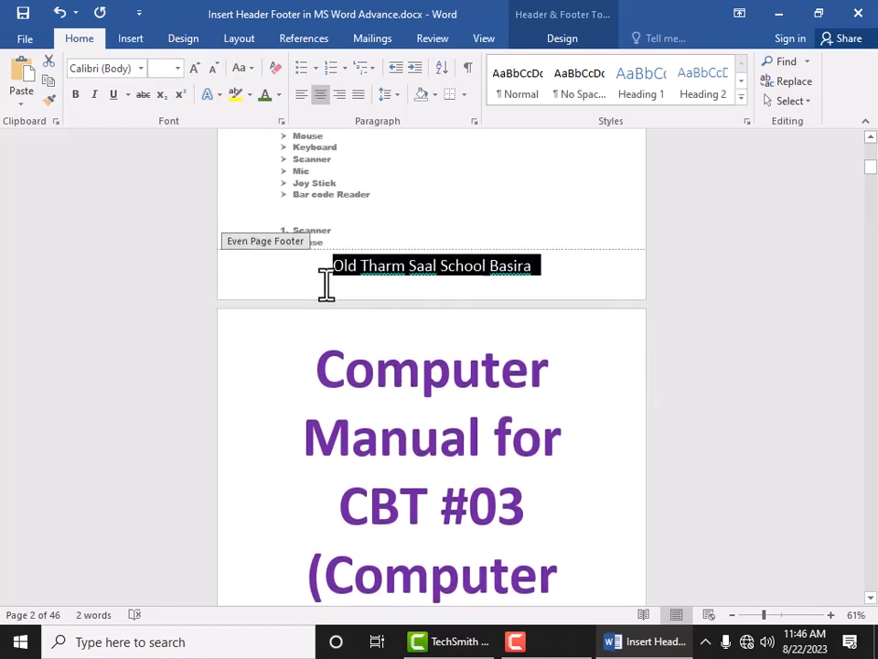
- Undo the last size increases of the even page footer text, back to 16 pt
key("ctrl+z")
key("ctrl+z")
key("ctrl+z")
key("ctrl+z")
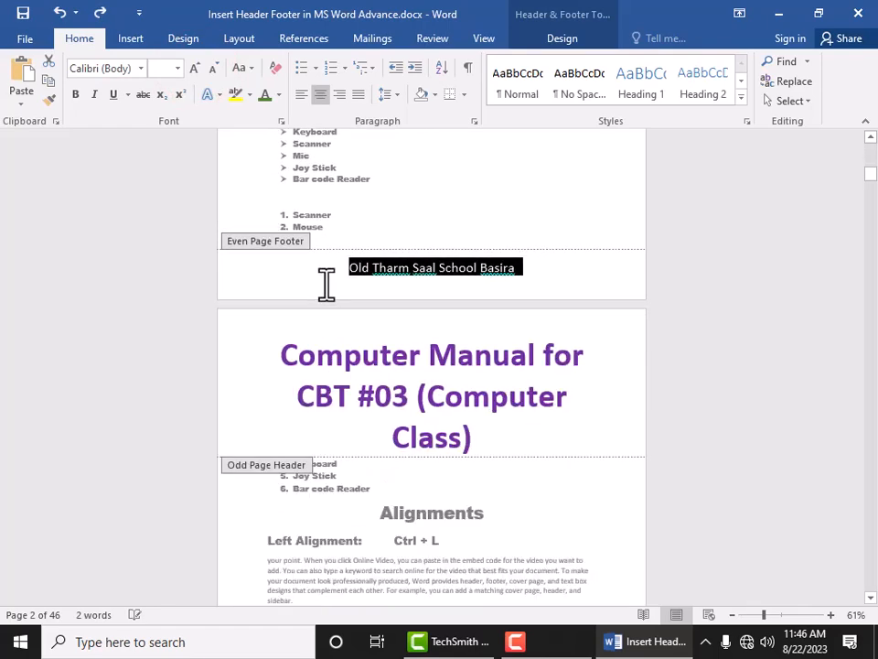
left_click(437, 289)
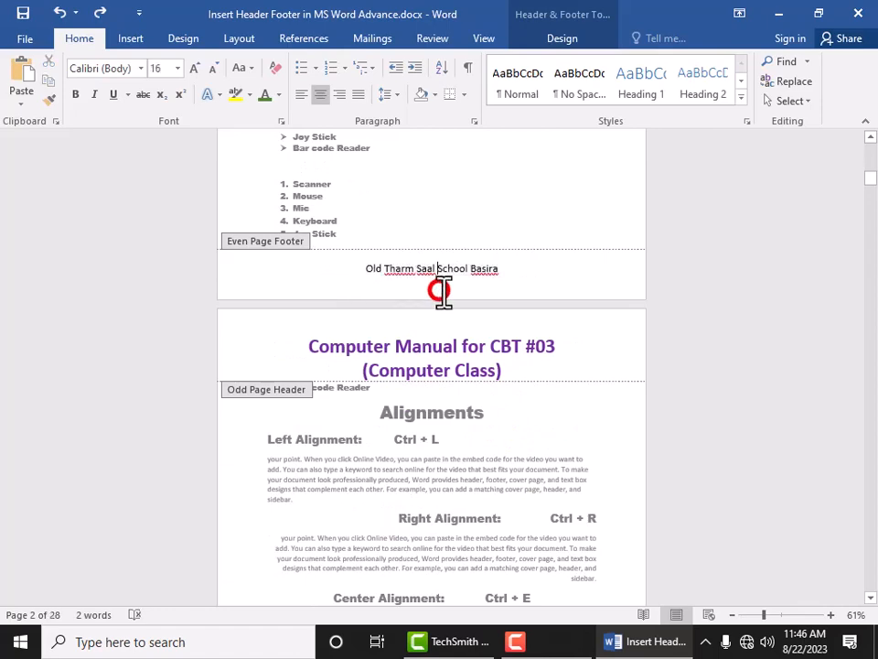
- Check the headers and footers on pages 2 to 4, and return to editing the body text
left_click(557, 412)
scroll(559, 421, "down", 10)
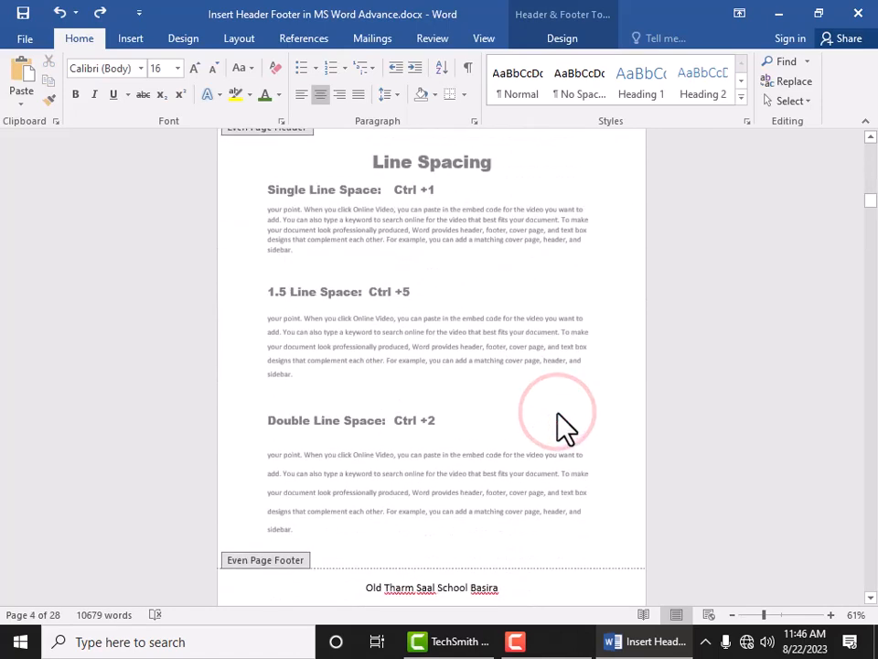
scroll(564, 427, "up", 2)
scroll(562, 421, "up", 10)
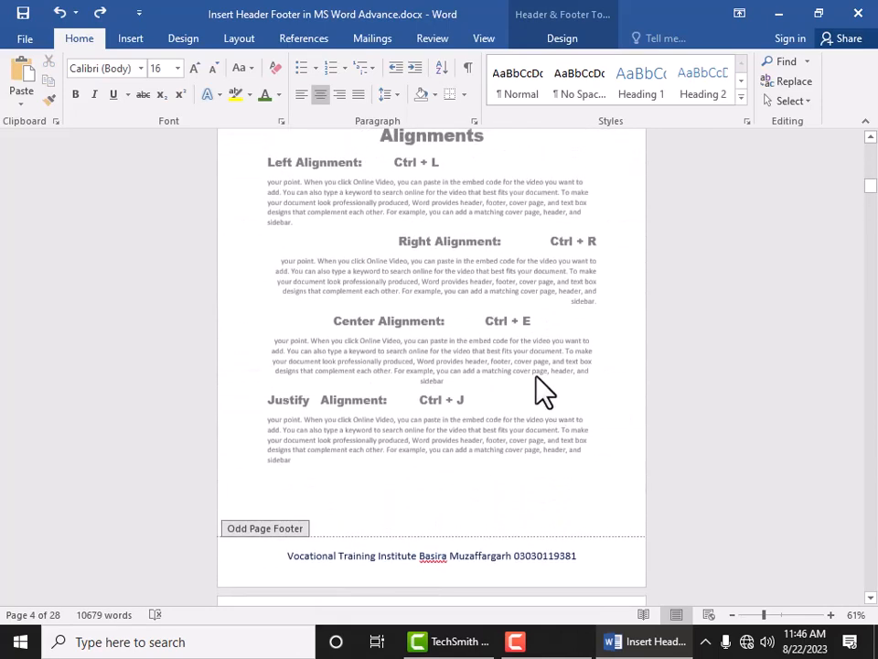
scroll(601, 170, "up", 3)
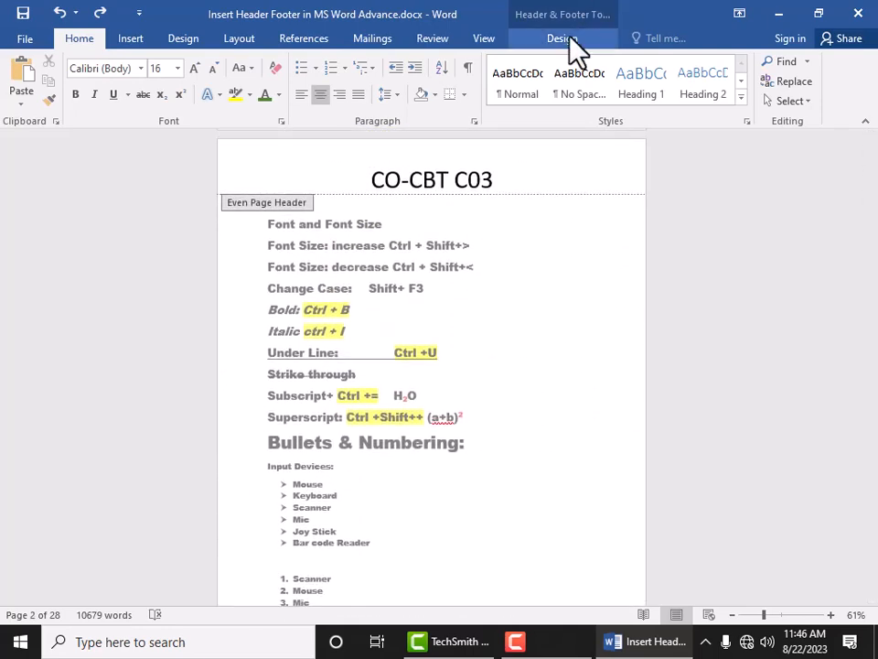
left_click(562, 38)
double_click(551, 329)
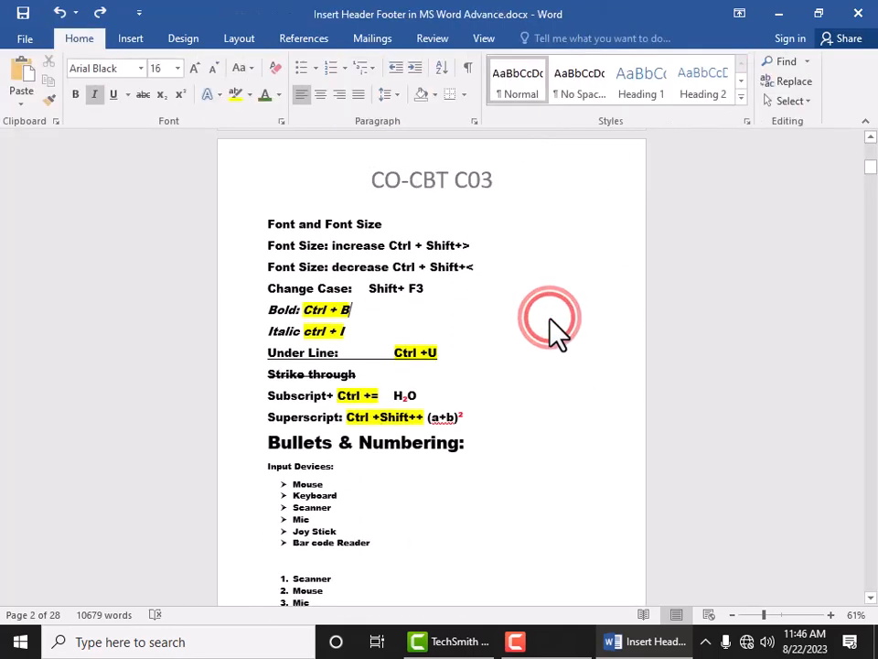
- Return to page 1 and add the Print Preview and Print command to the Quick Access Toolbar
scroll(723, 268, "up", 4)
scroll(723, 268, "up", 3)
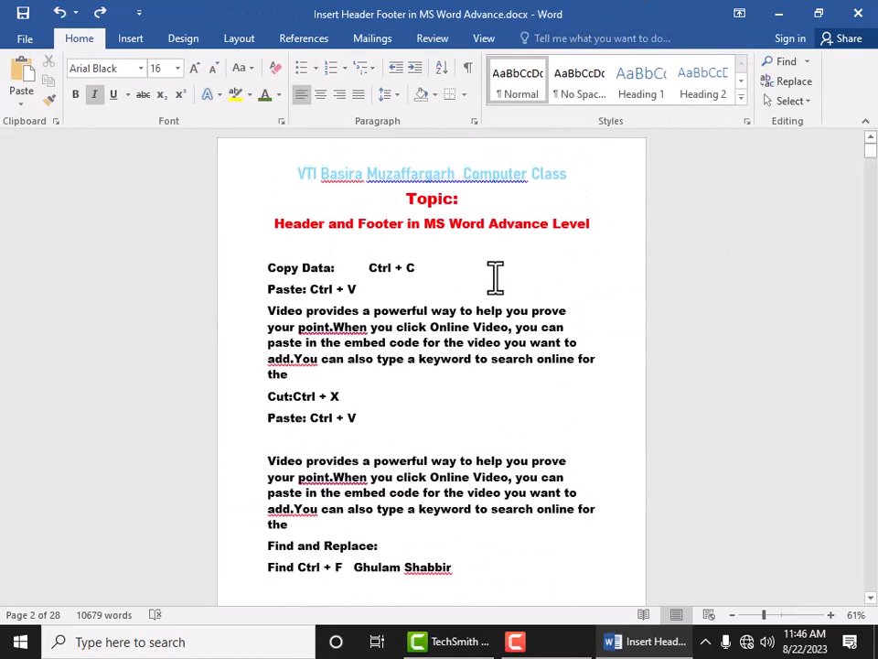
left_click(352, 168)
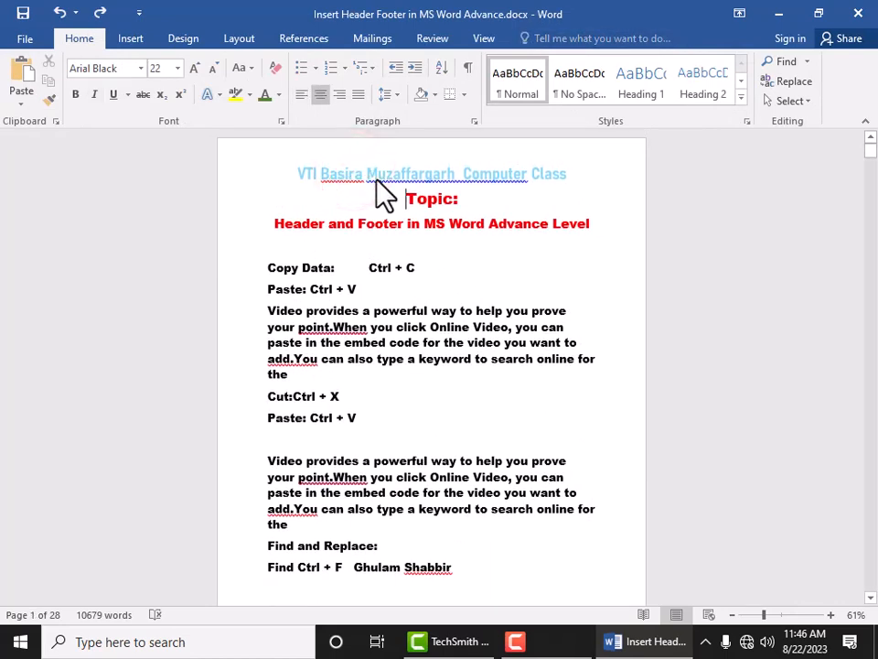
left_click(139, 13)
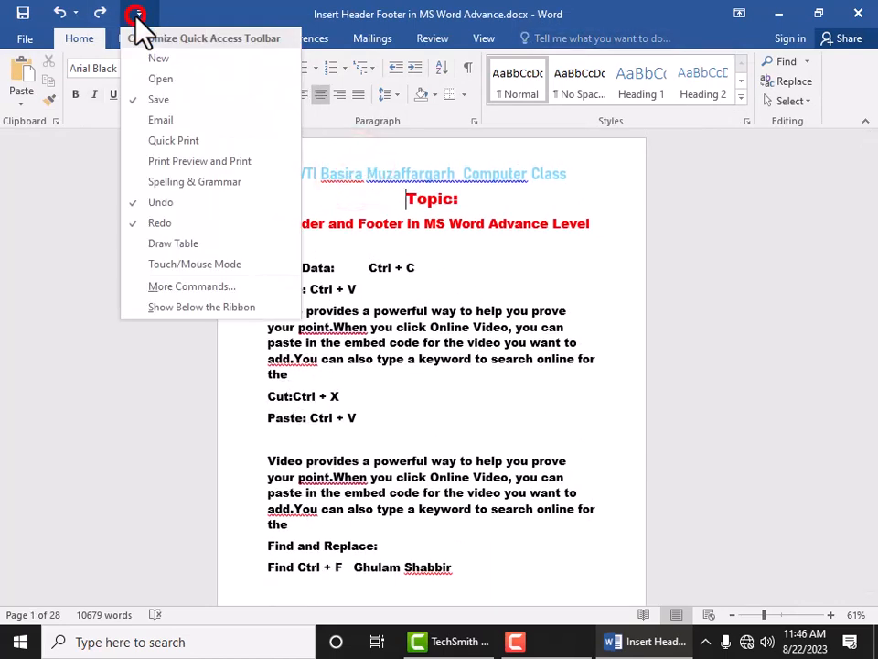
left_click(199, 162)
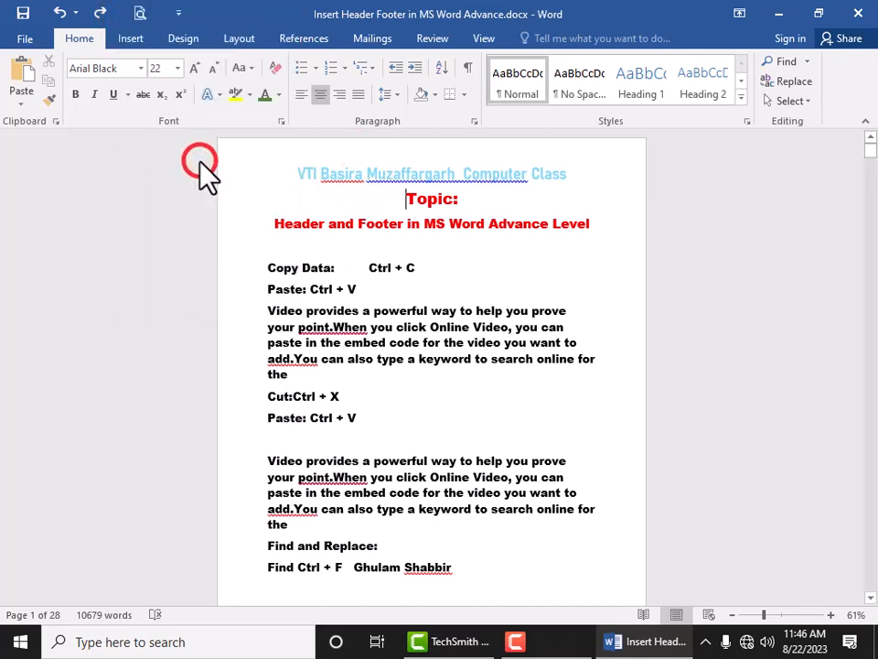
left_click(504, 212)
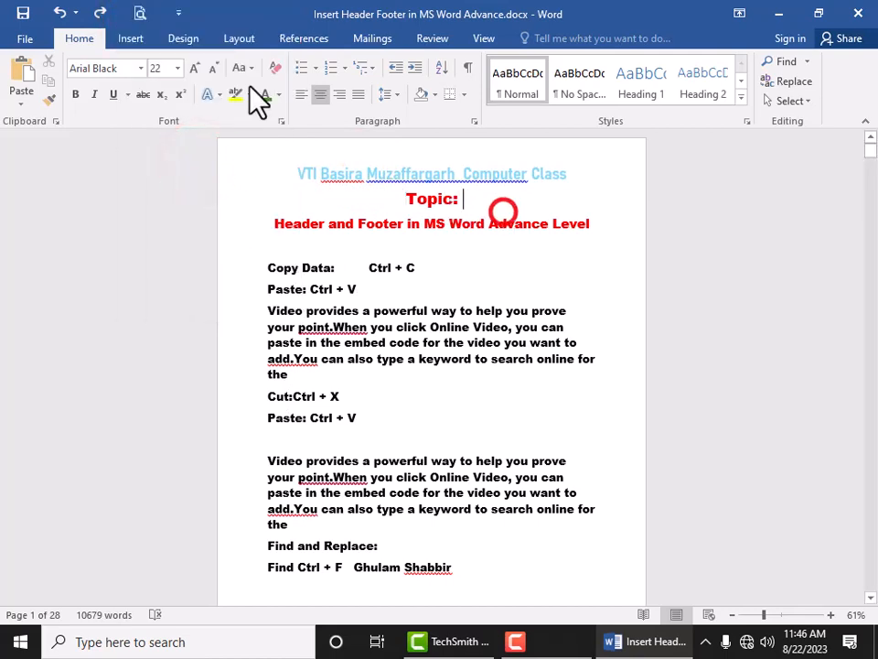
- Check the first, even and odd page headers and footers in the print preview, and return to the document
left_click(142, 15)
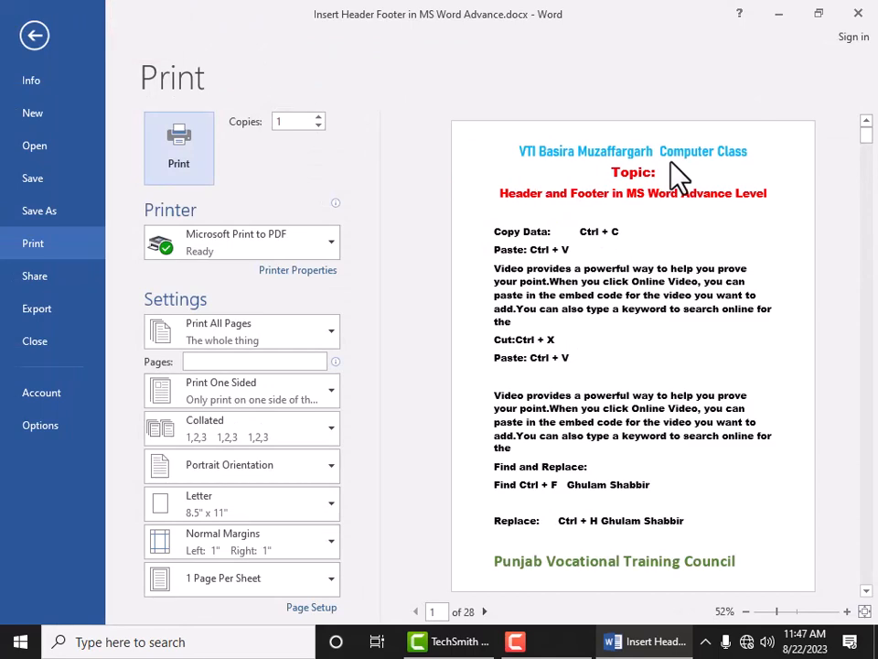
scroll(686, 220, "down", 6)
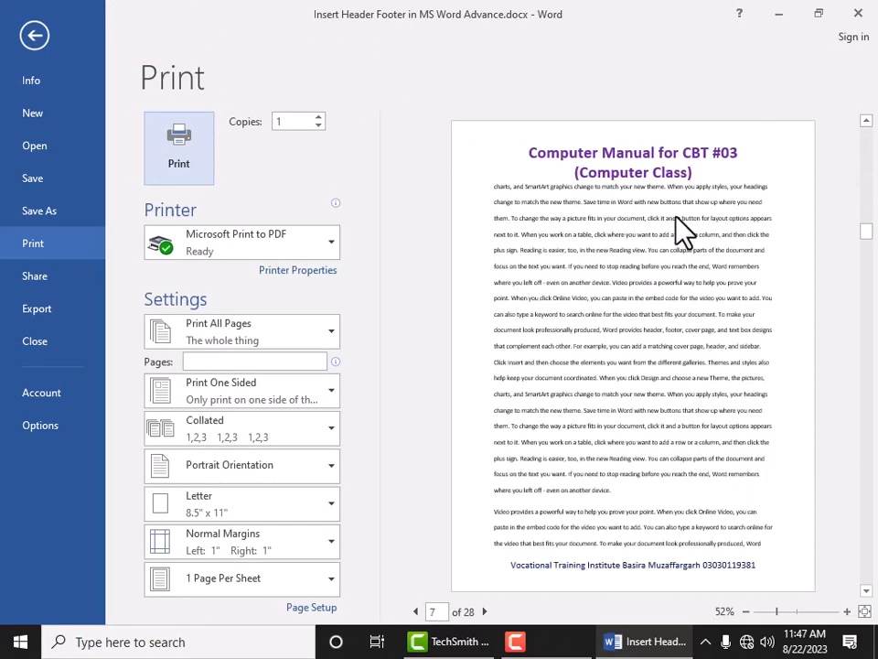
scroll(682, 240, "up", 6)
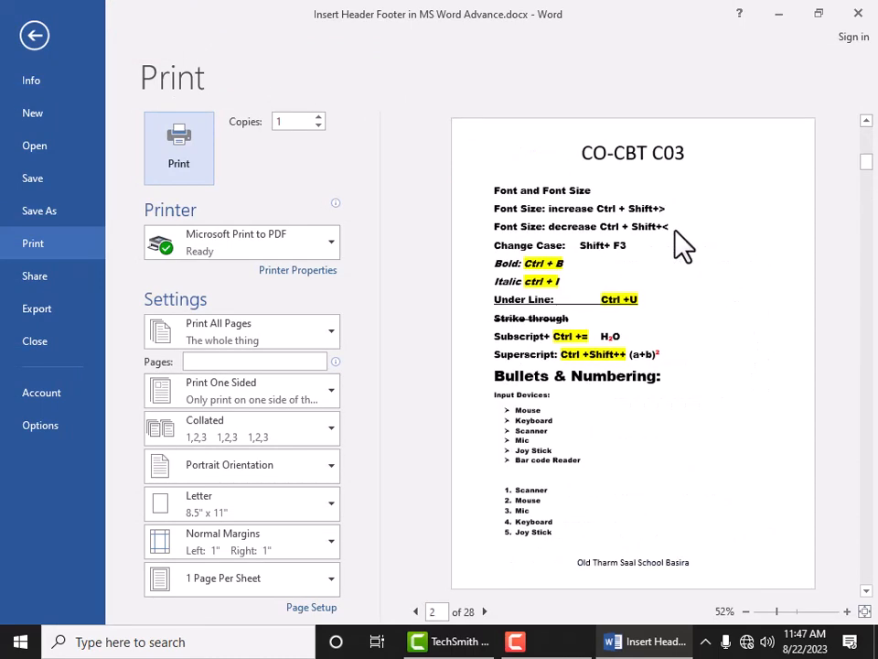
left_click(485, 611)
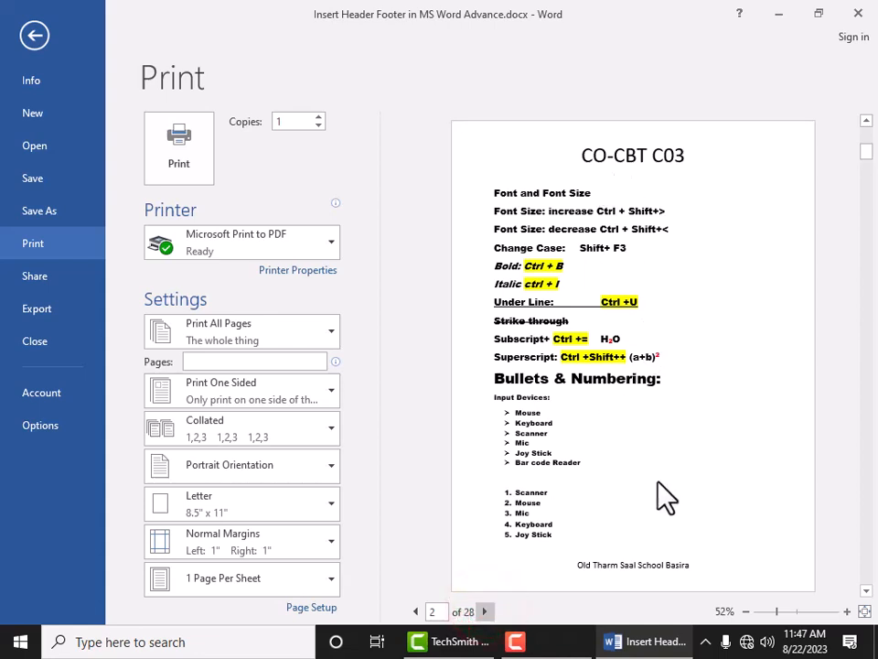
left_click(485, 611)
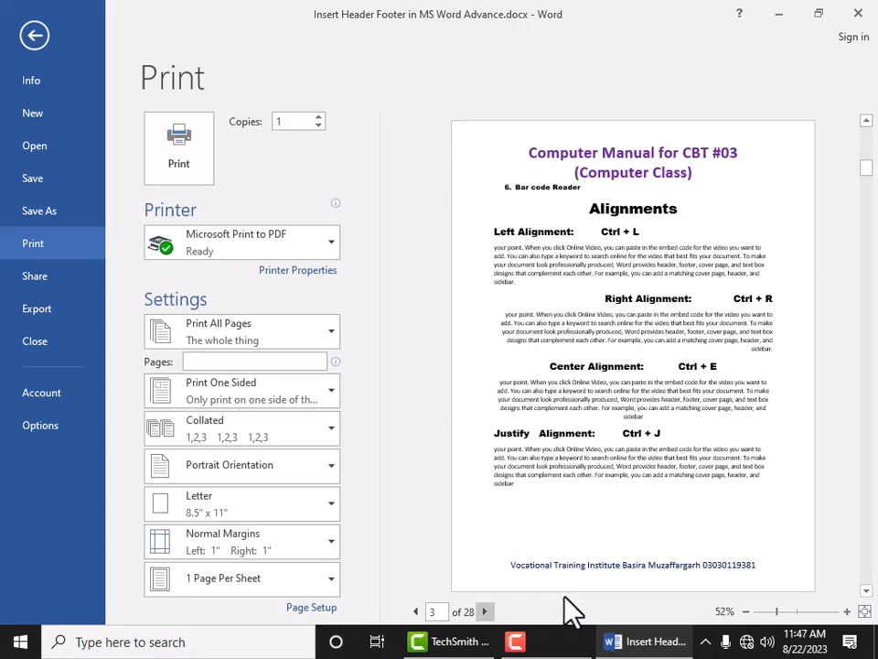
key("Escape")
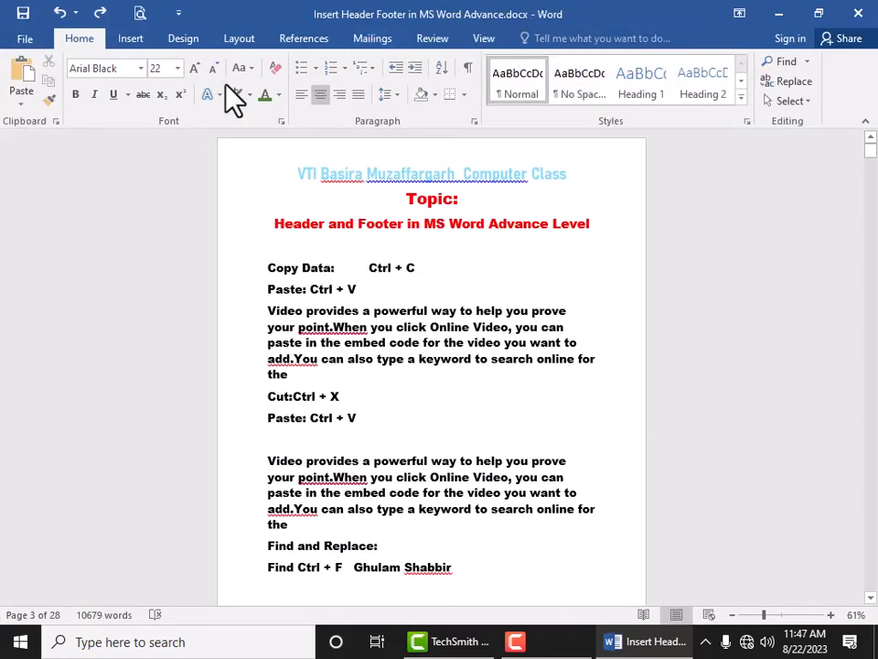
- Go from the first page header to the even page header, visit its footer and come back, and leave header editing
double_click(436, 172)
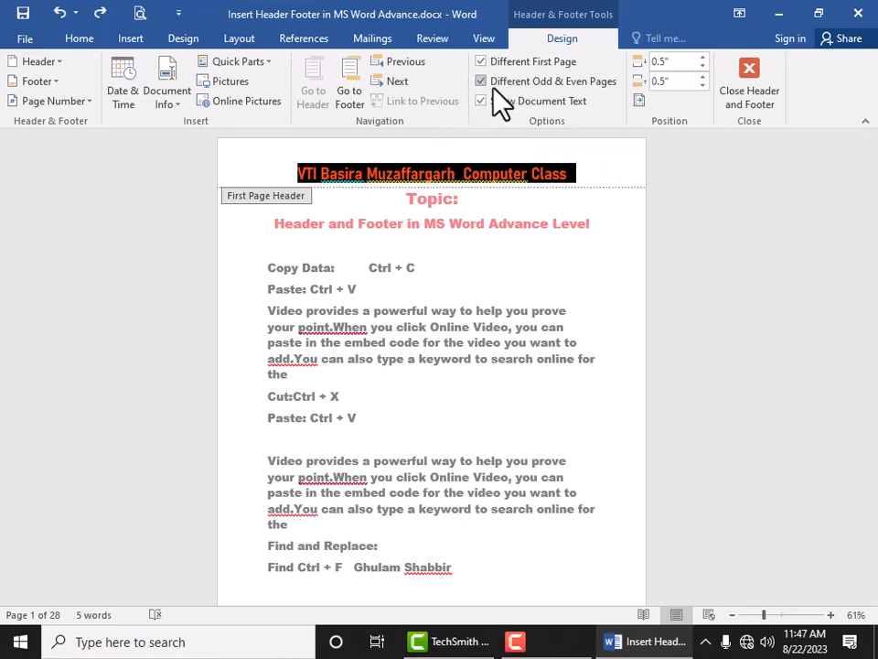
left_click(416, 60)
left_click(400, 79)
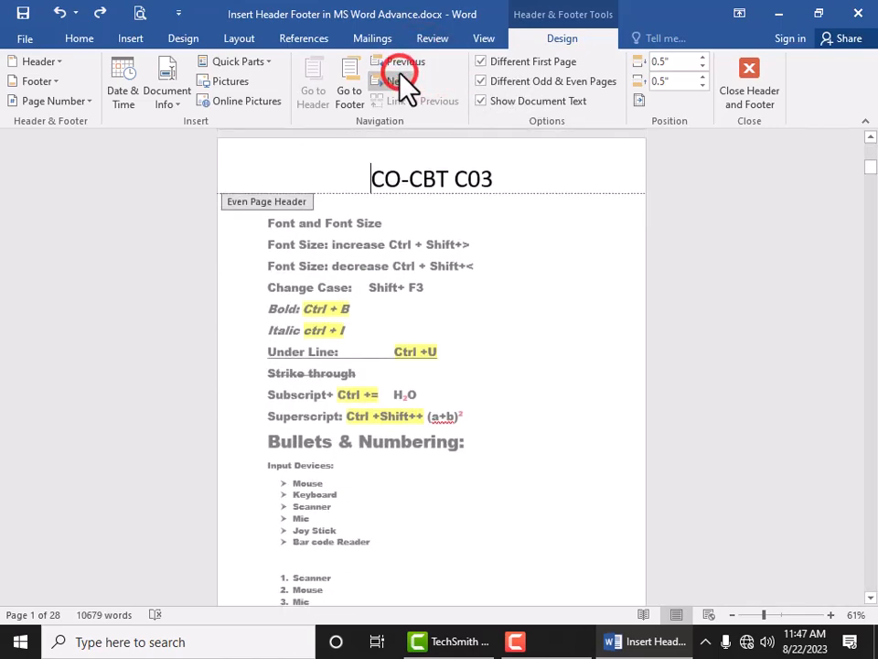
left_click(354, 81)
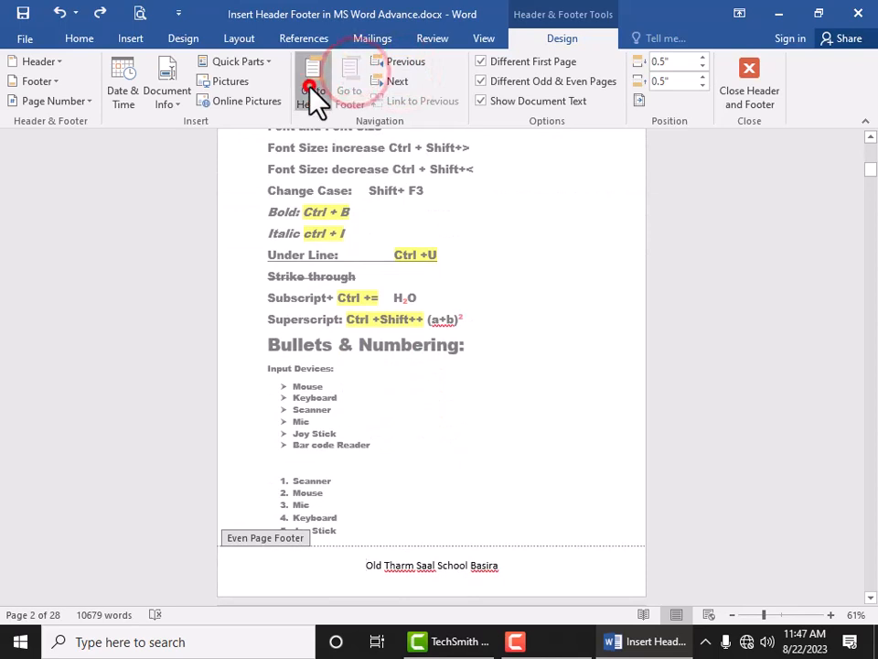
left_click(314, 82)
left_click(512, 173)
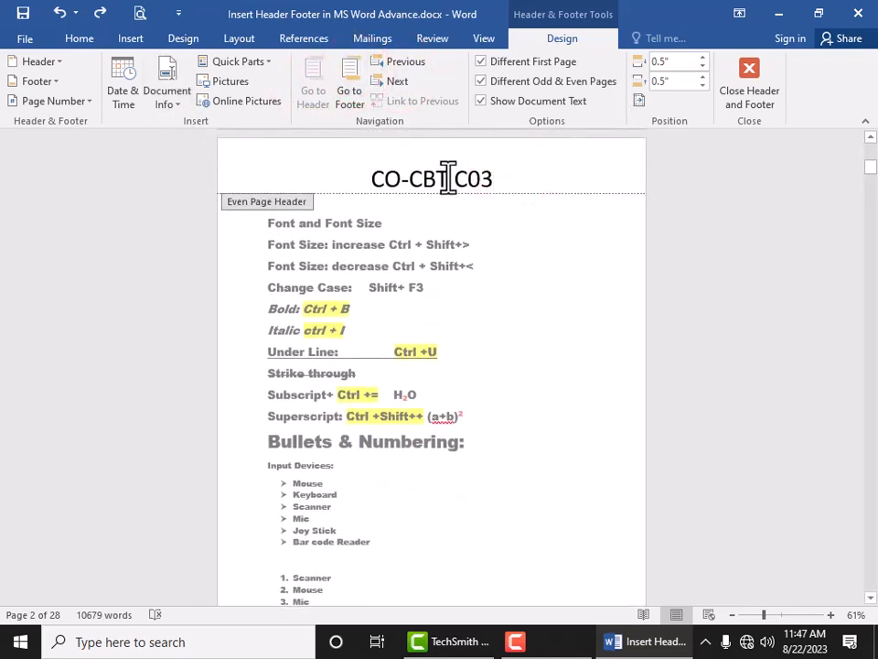
double_click(553, 253)
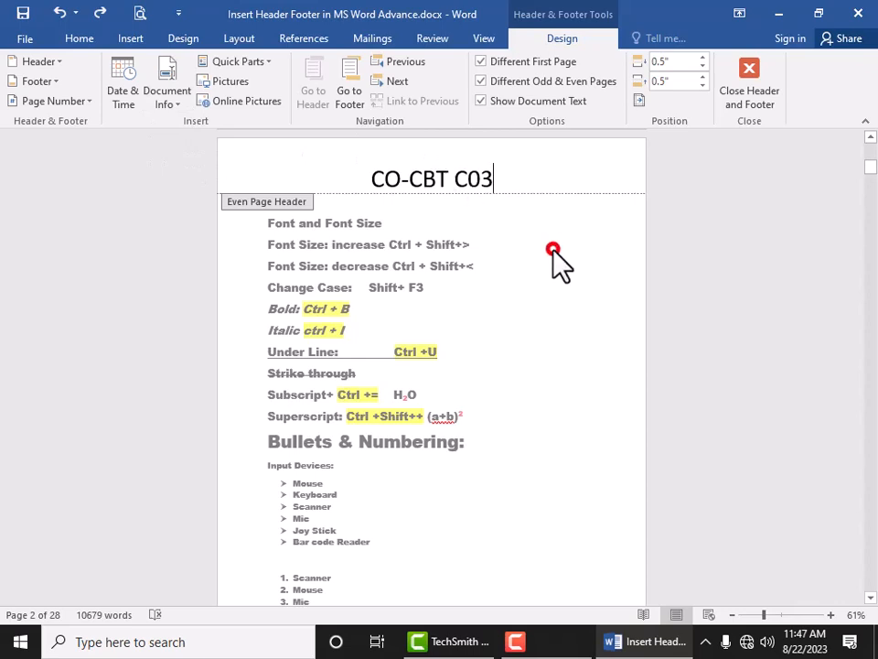